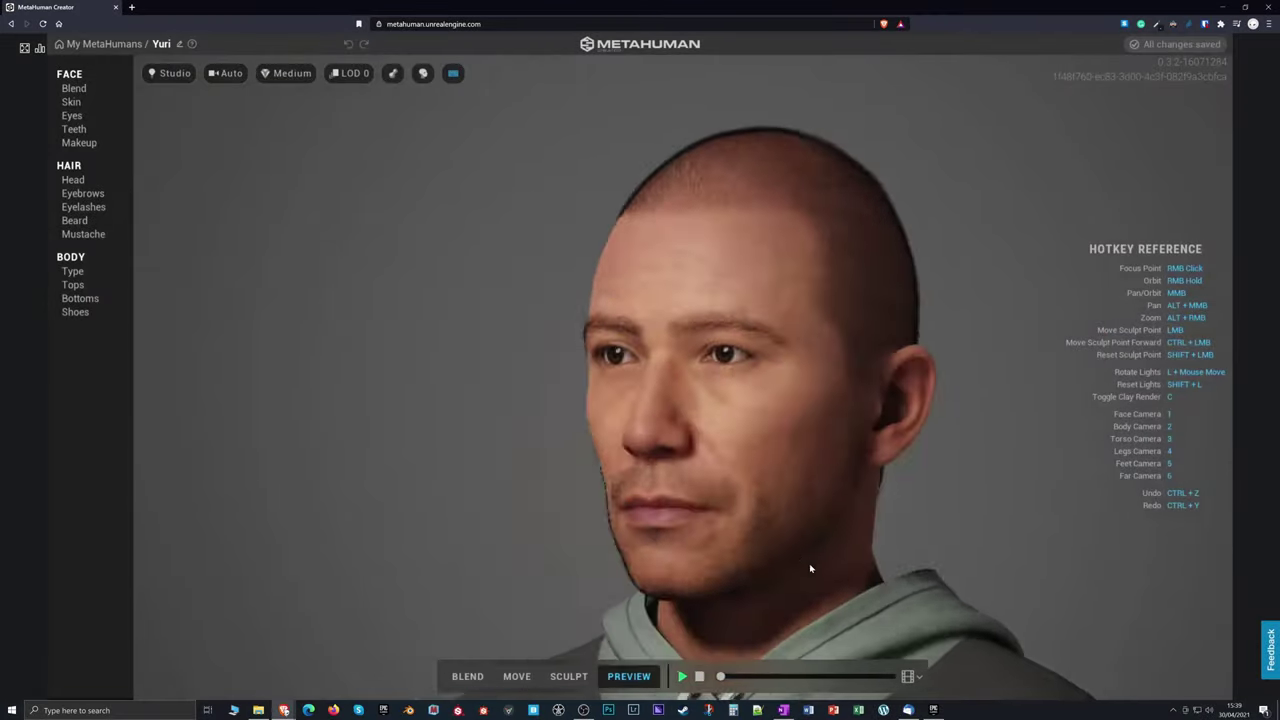
- Fill three face blend slots around Yuri with presets, including a dark-skinned preset on top
left_click(88, 89)
left_click_drag(204, 605, 184, 265)
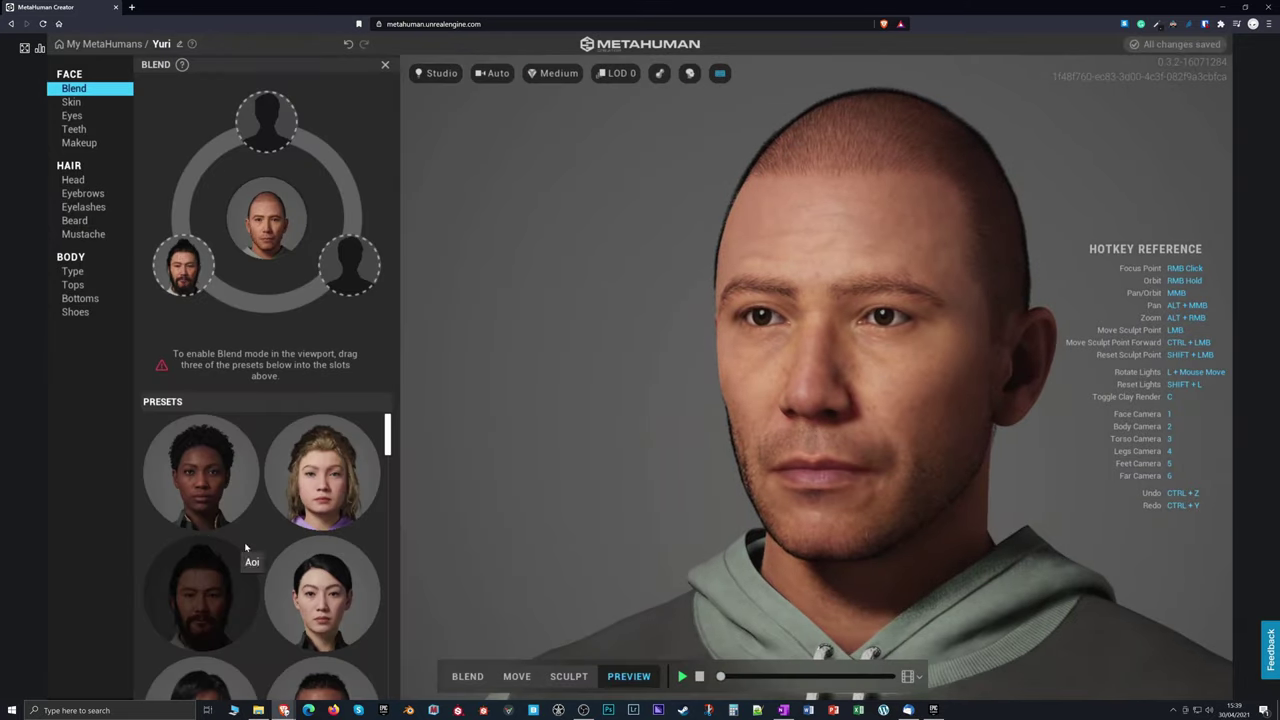
scroll(260, 560, "down", 3)
left_click_drag(200, 480, 349, 265)
left_click_drag(322, 480, 349, 265)
scroll(304, 556, "down", 2)
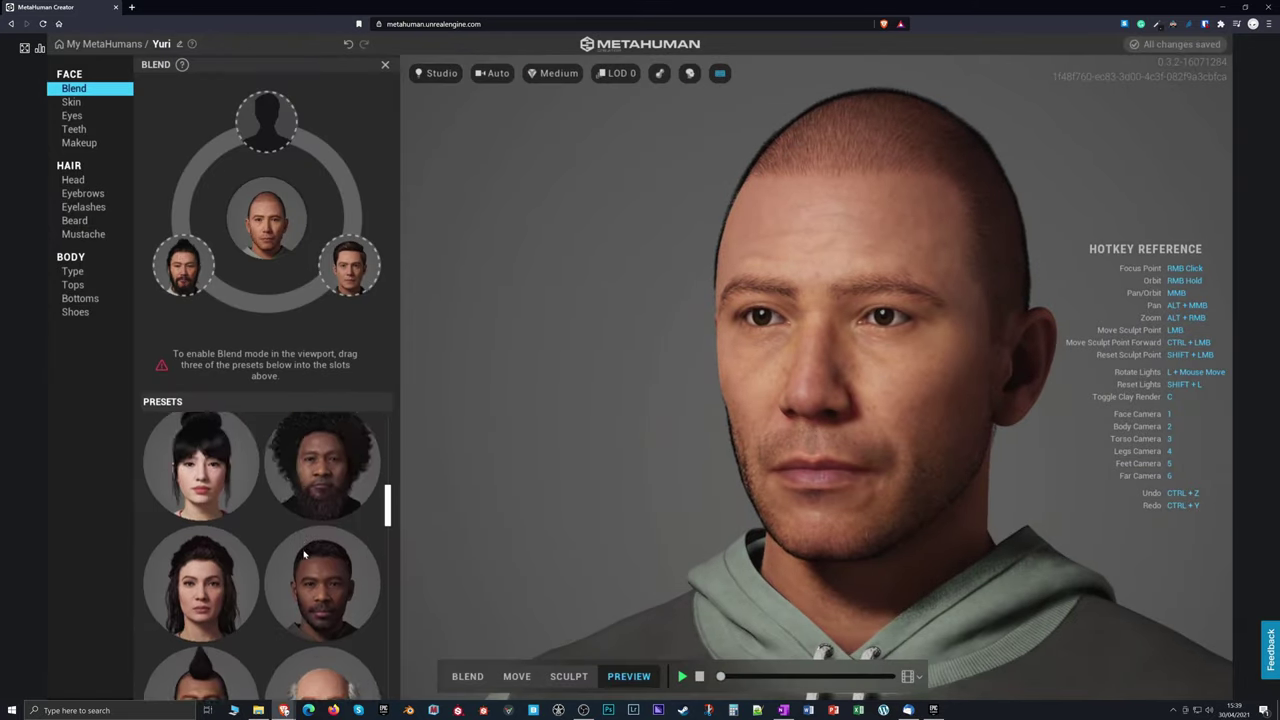
left_click_drag(322, 470, 266, 120)
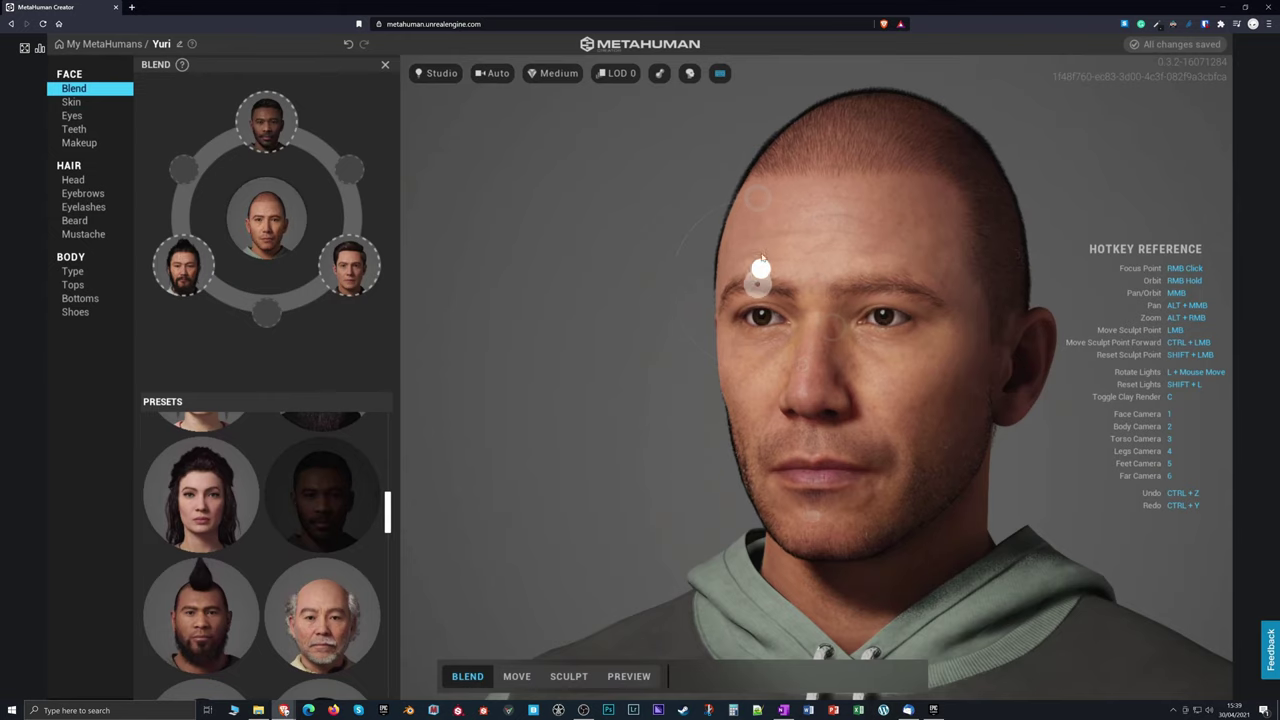
- Orbit around the blended head through profile, three-quarter and frontal views
right_click_drag(775, 300, 1007, 432)
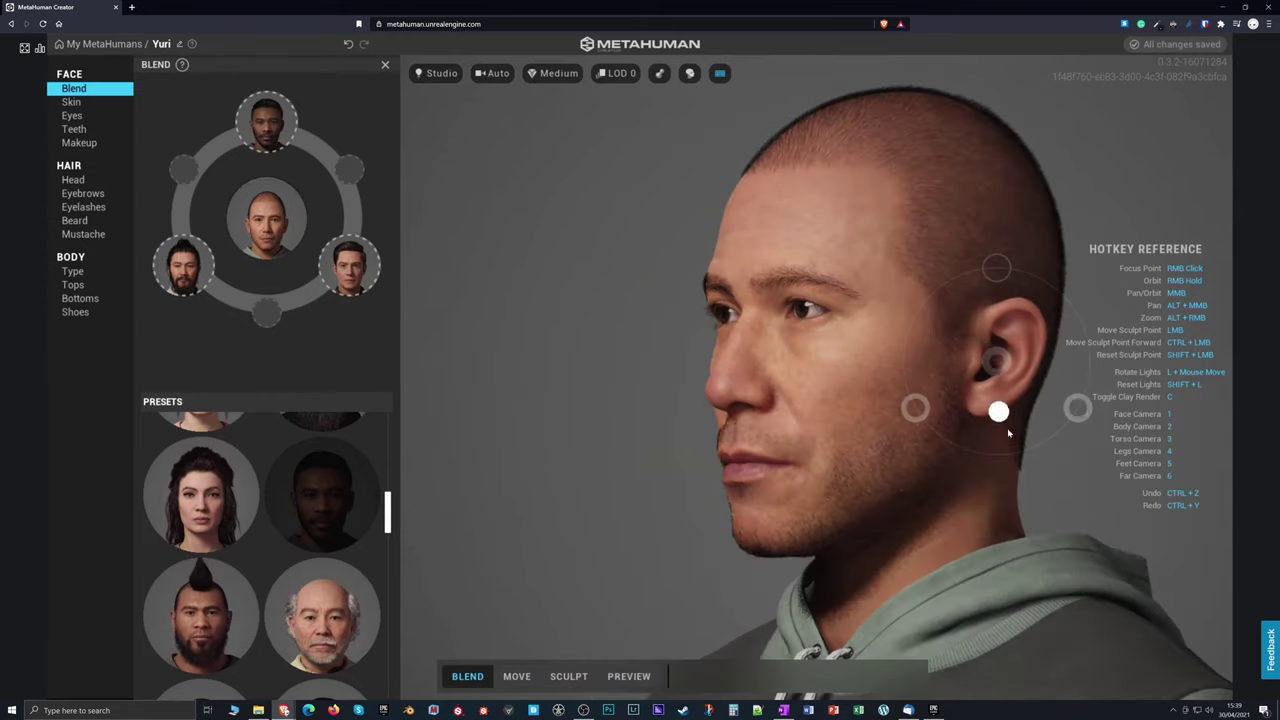
right_click_drag(846, 368, 786, 249)
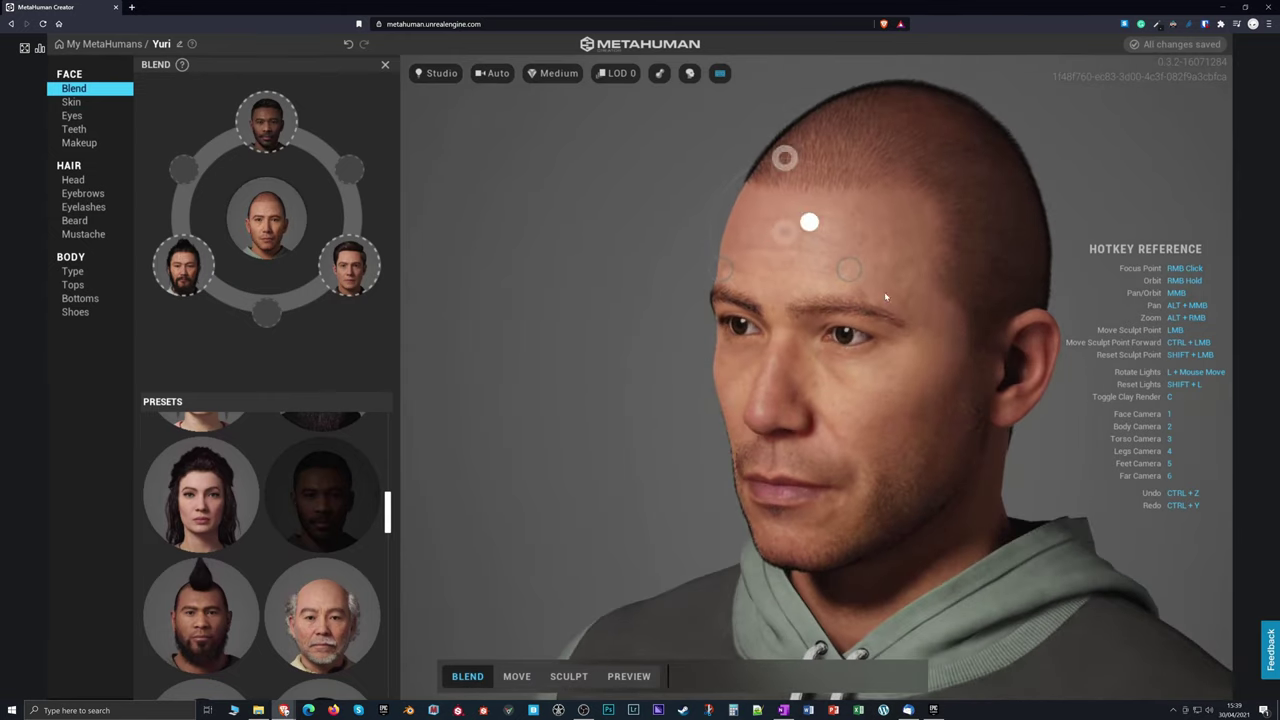
right_click_drag(563, 543, 635, 560)
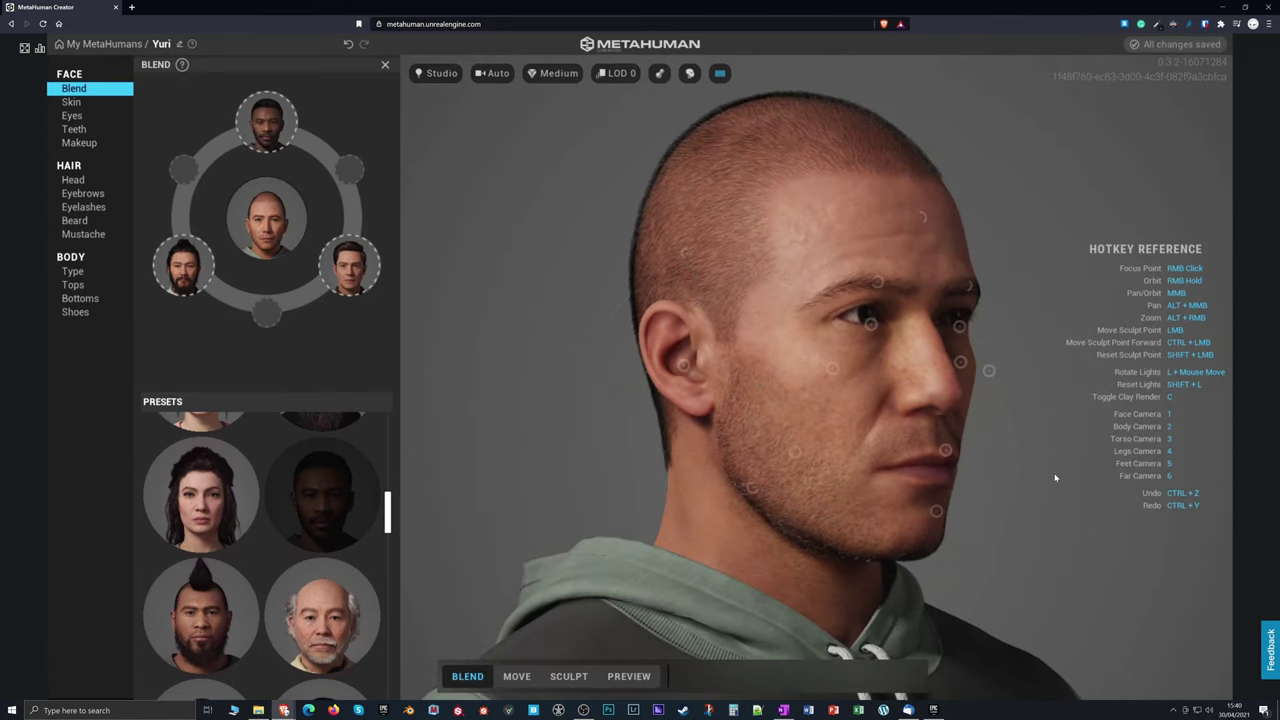
mouse_move(698, 365)
right_mouse_down()
mouse_move(829, 523)
mouse_move(735, 400)
mouse_move(785, 373)
right_mouse_up()
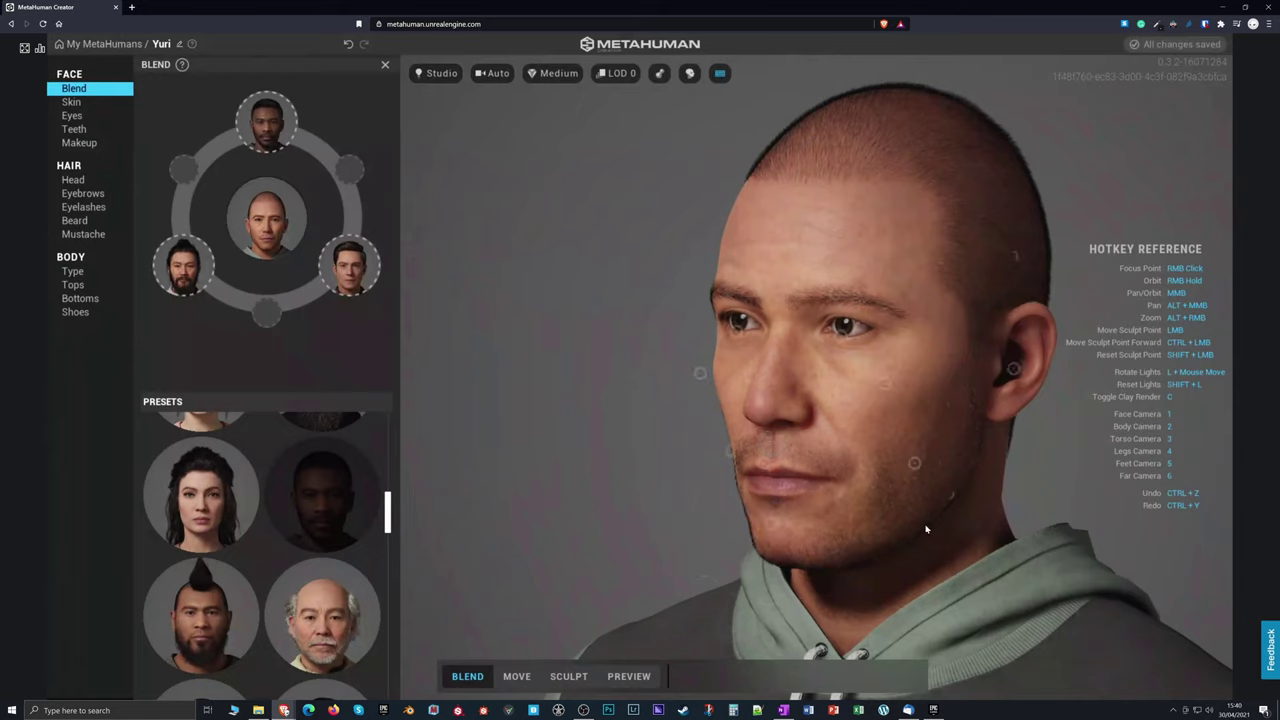
key("1")
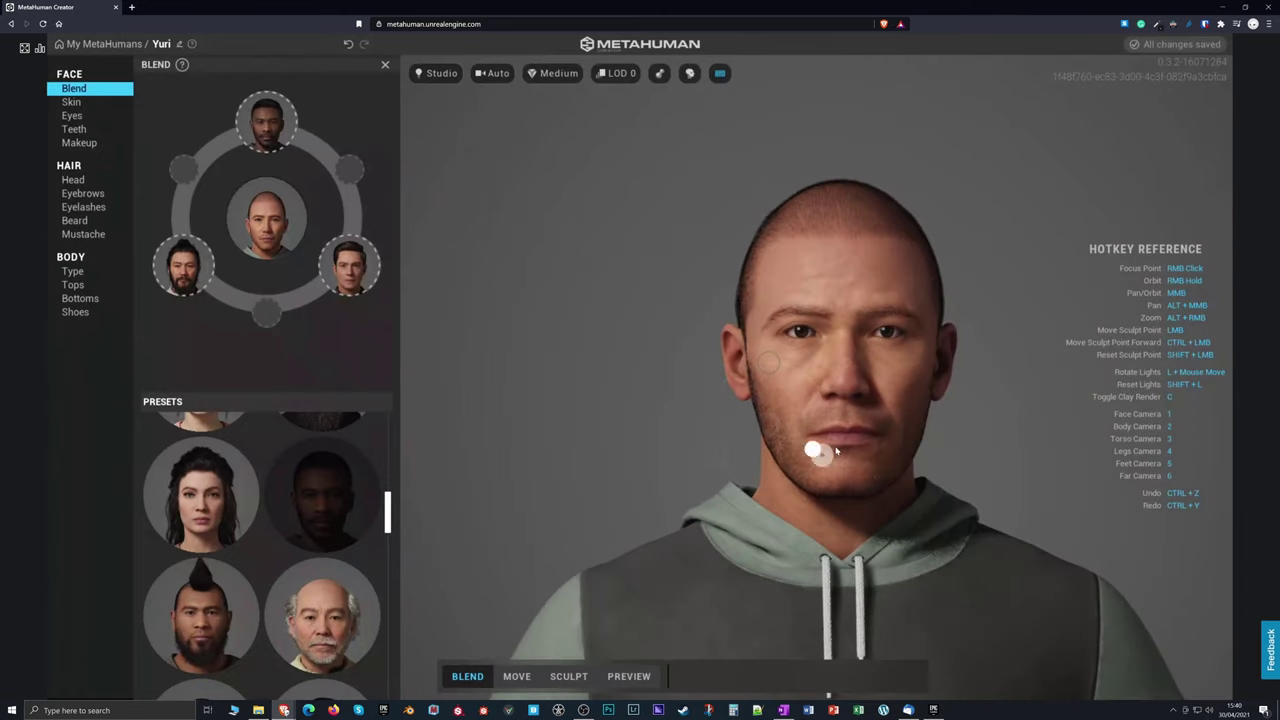
mouse_move(836, 451)
right_mouse_down()
mouse_move(971, 423)
mouse_move(763, 442)
right_mouse_up()
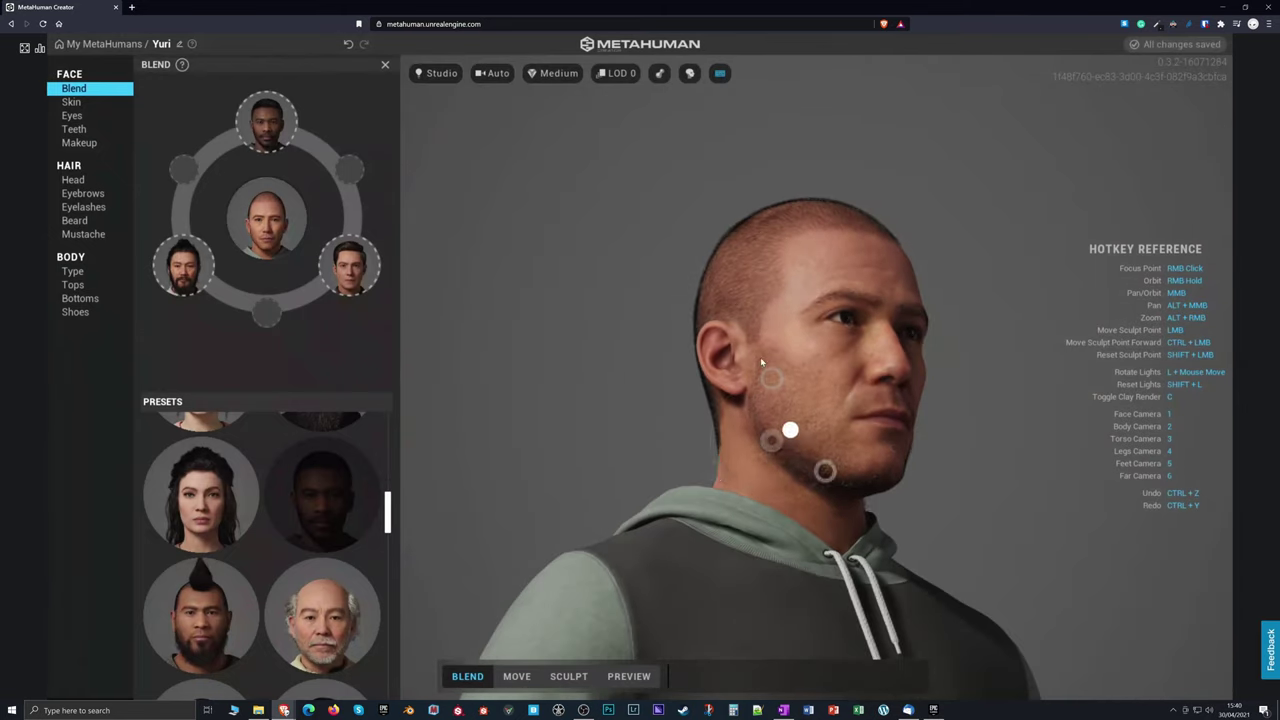
right_click_drag(893, 332, 980, 335)
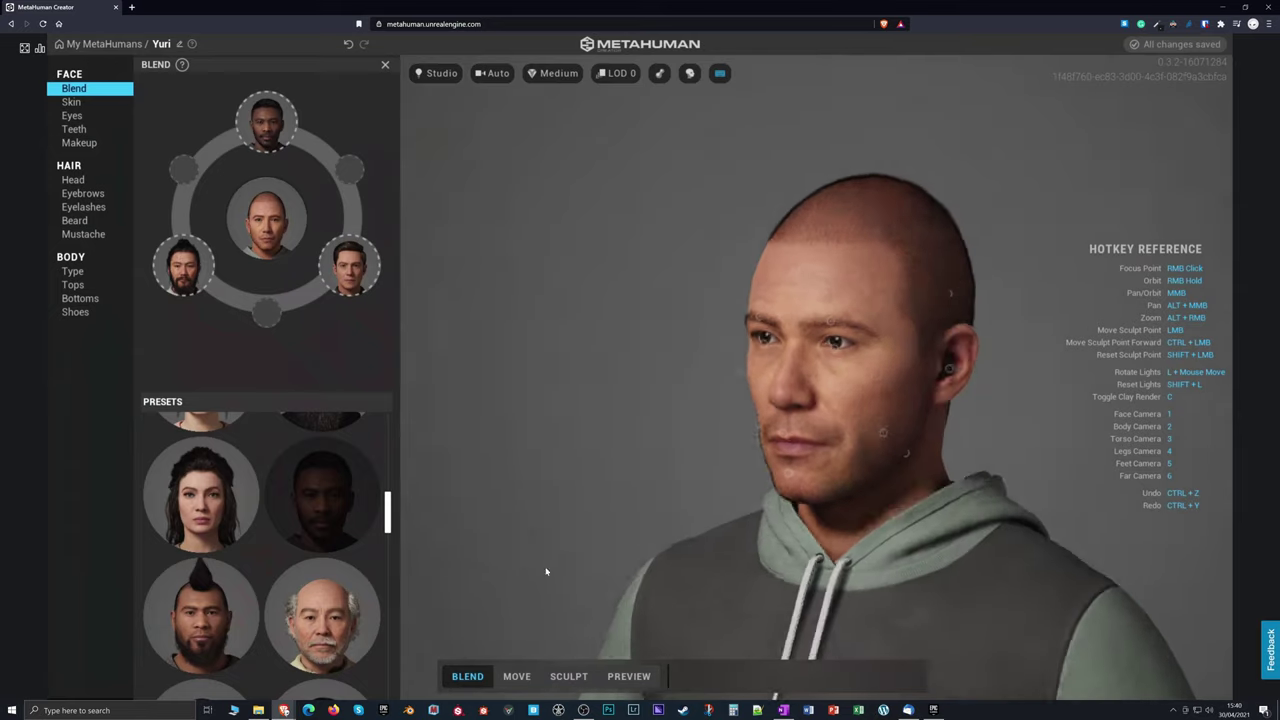
- Lower the skin texture amount, then review the Freckles and Accents skin settings
left_click(71, 102)
mouse_move(267, 175)
left_mouse_down()
mouse_move(337, 172)
mouse_move(186, 177)
mouse_move(207, 185)
left_mouse_up()
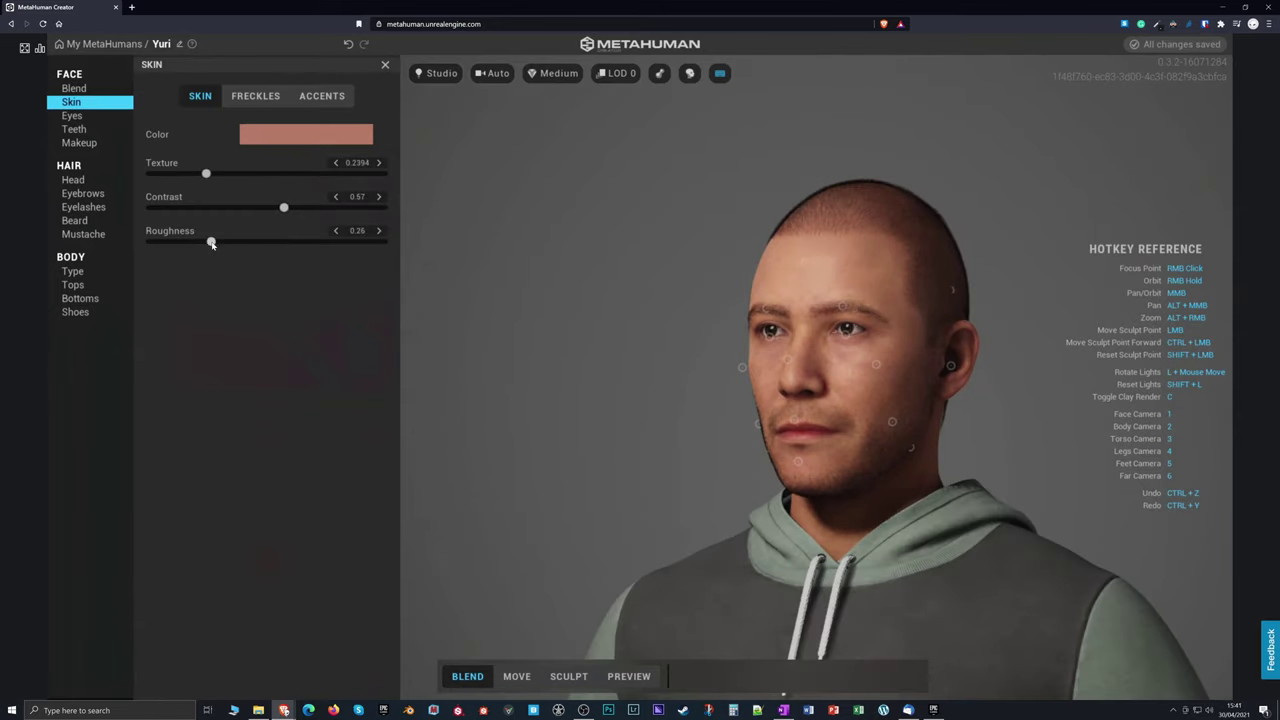
left_click(258, 98)
left_click(318, 99)
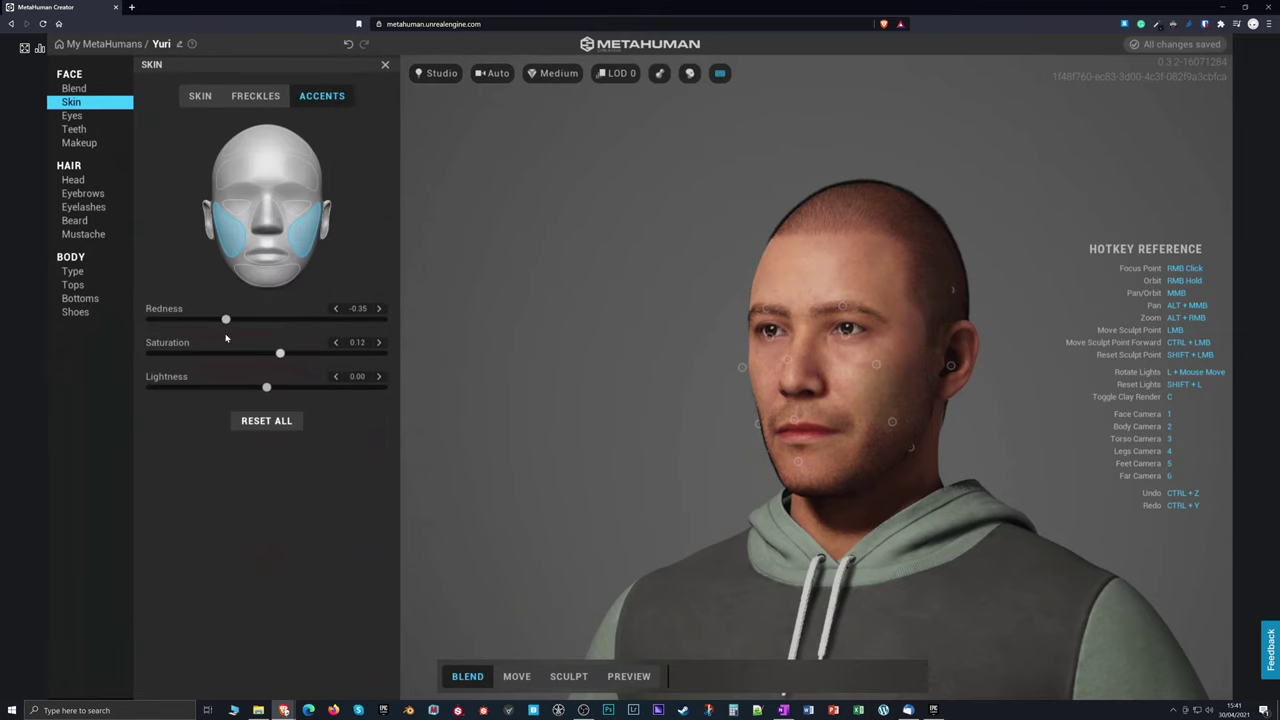
scroll(834, 396, "up", 3)
left_click(256, 96)
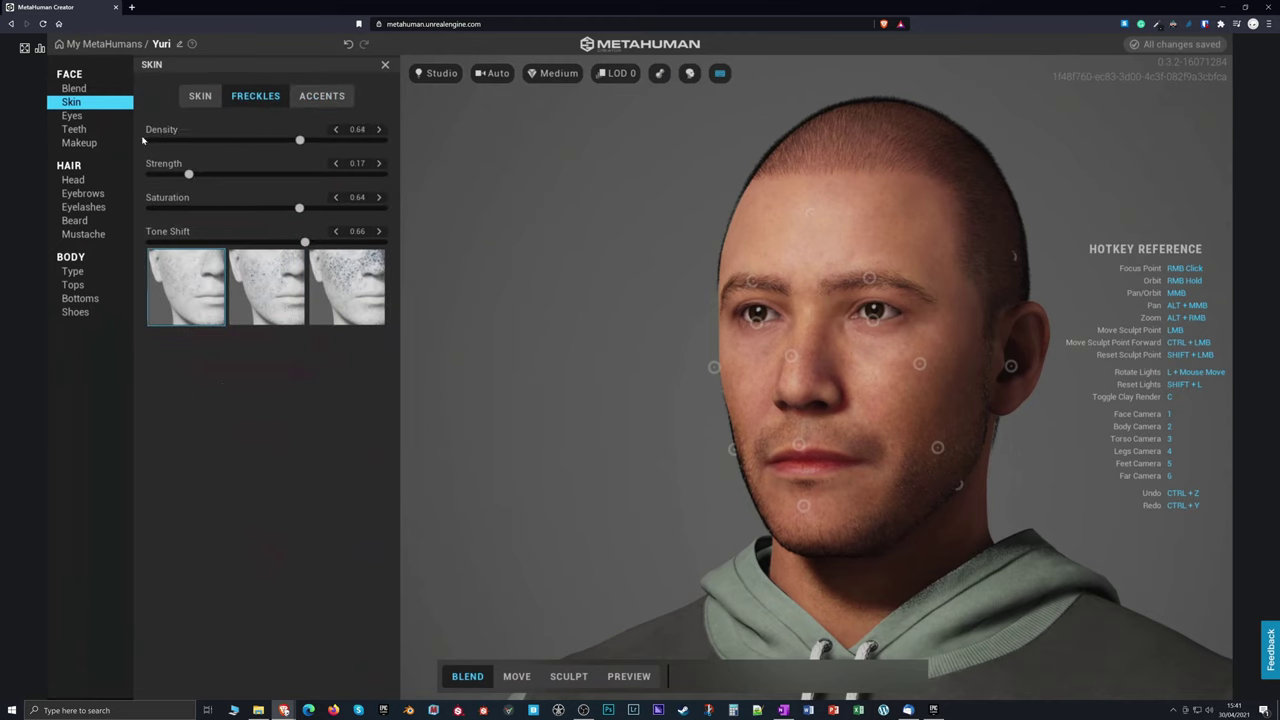
left_click(71, 115)
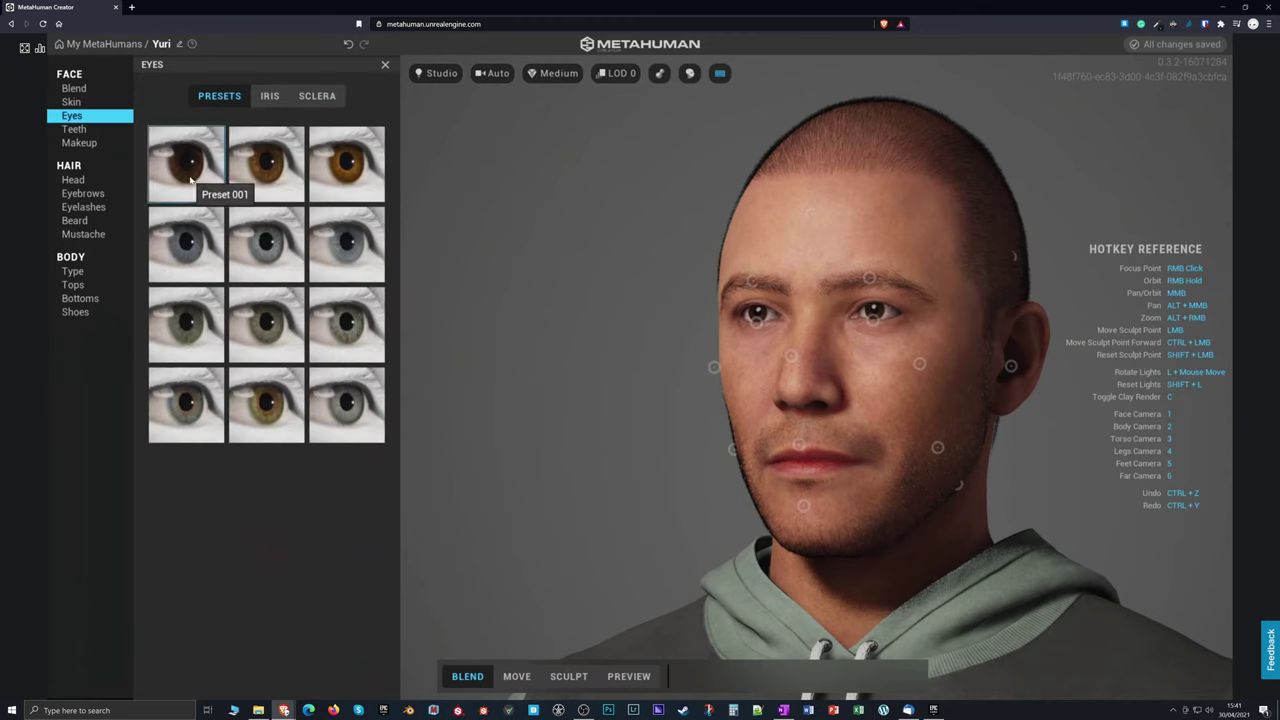
- Look through the teeth and lip makeup presets, then bring up the head hair options
left_click(74, 129)
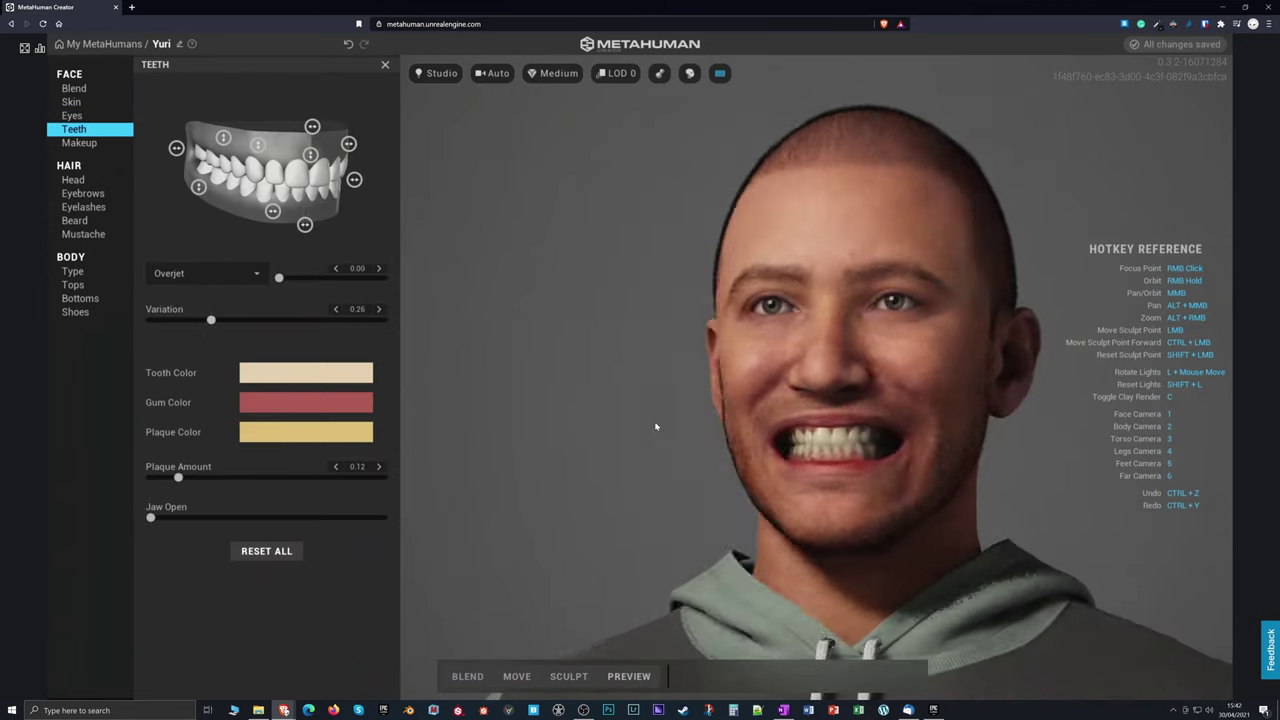
left_click(78, 143)
left_click(288, 96)
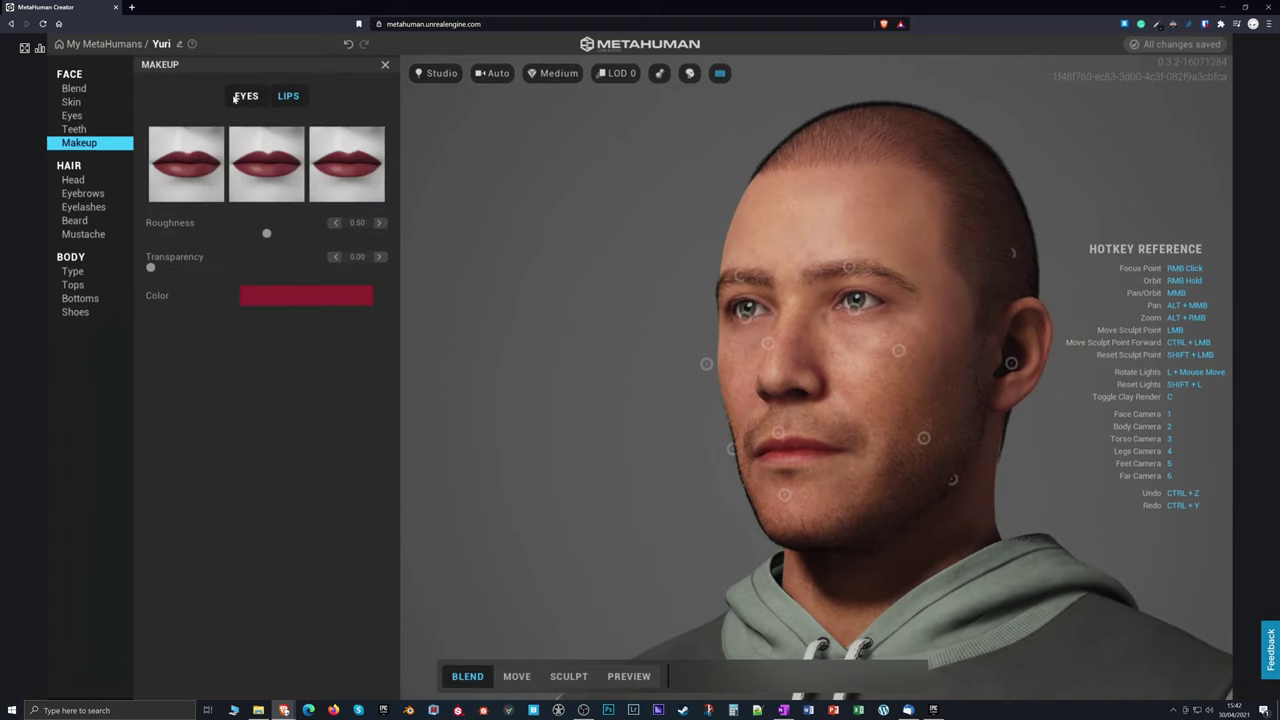
left_click(73, 180)
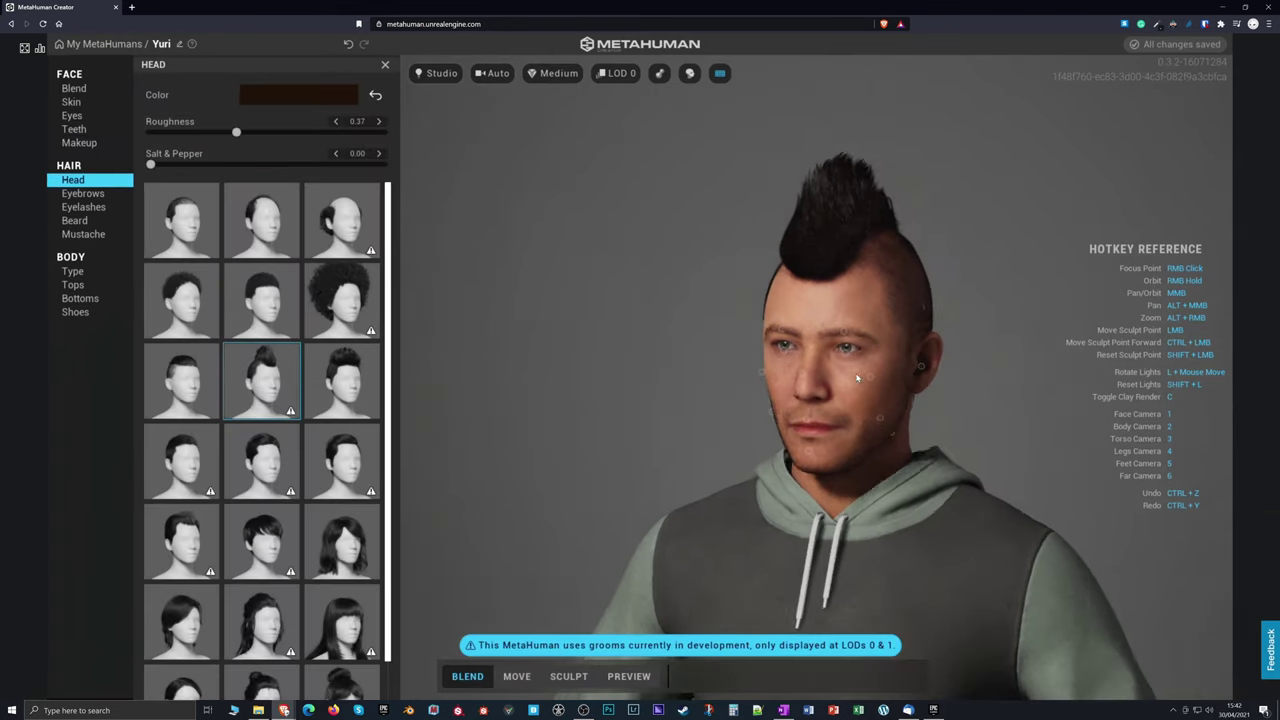
- Keep the mohawk, set Salt & Pepper to 1.00 and lighten the hair colour
scroll(333, 376, "down", 1)
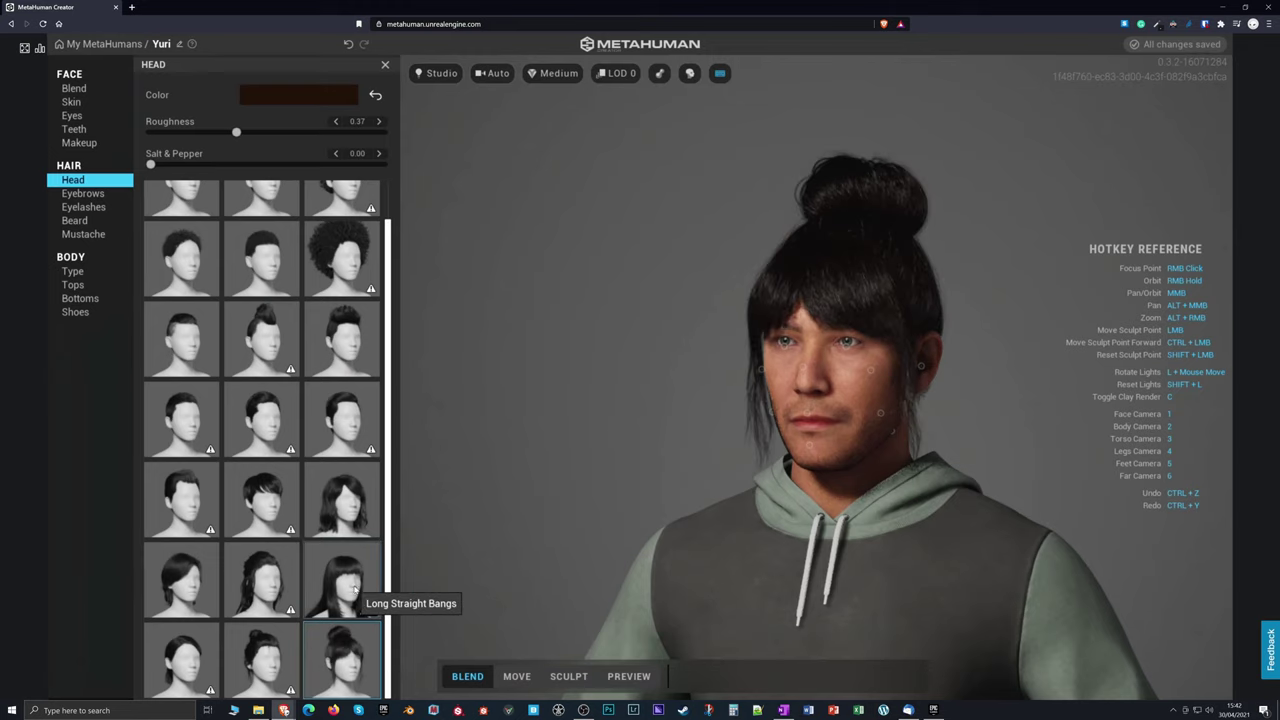
scroll(300, 320, "up", 1)
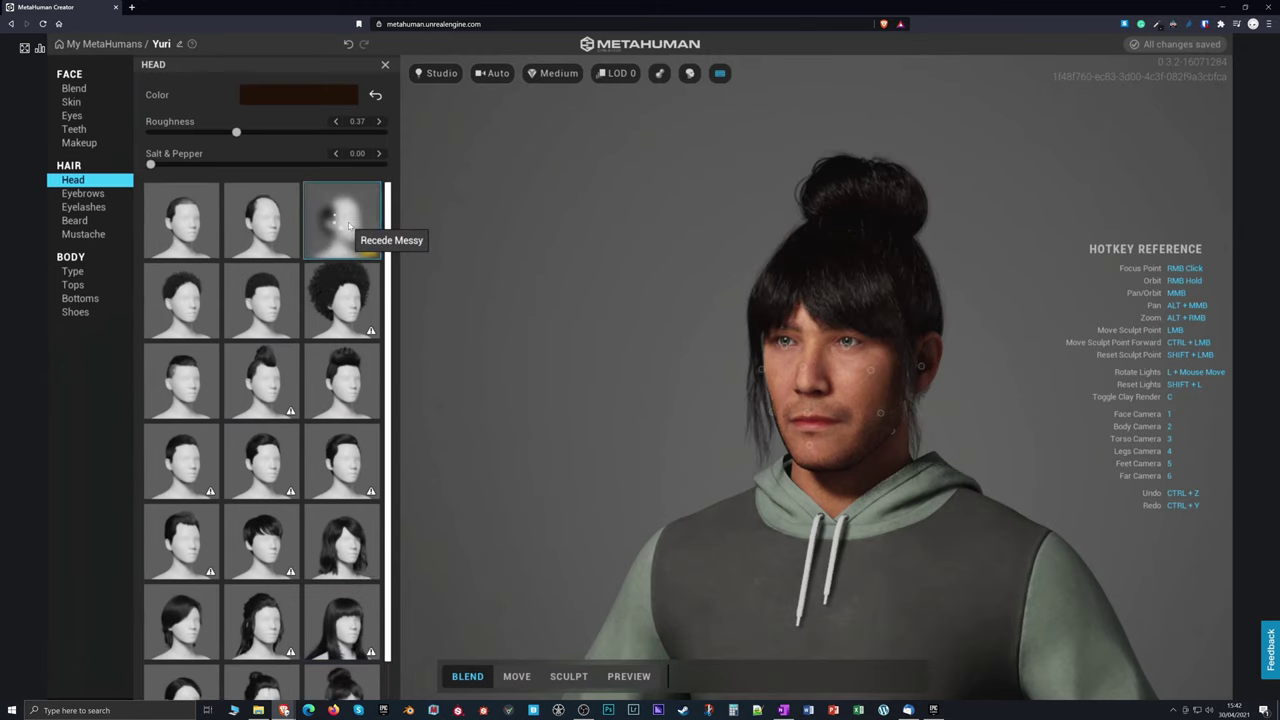
right_click_drag(823, 398, 925, 427)
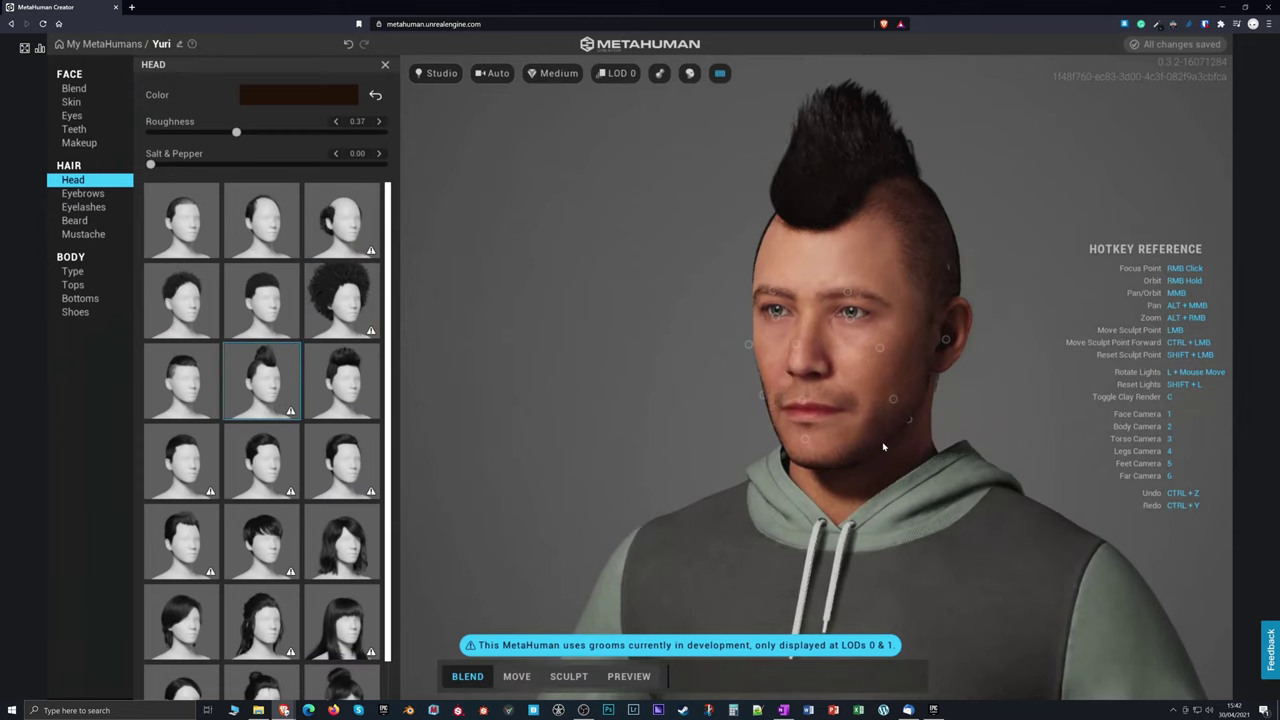
scroll(882, 405, "up", 3)
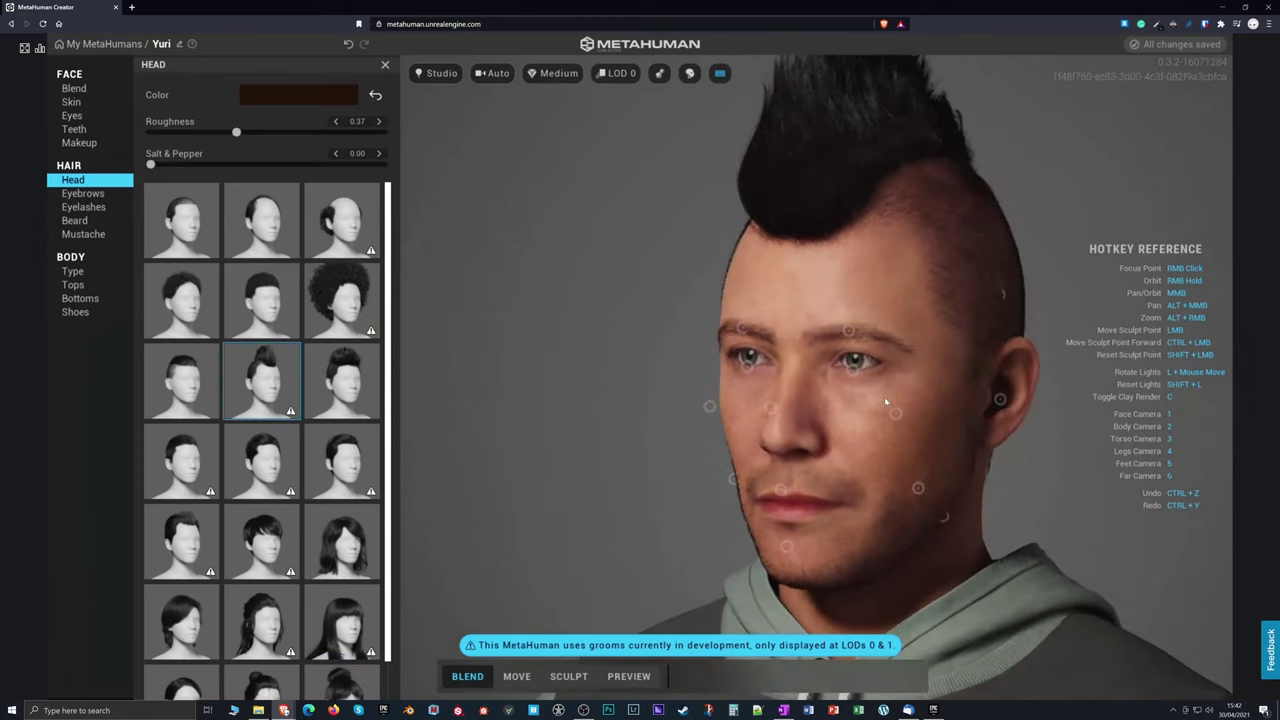
scroll(860, 405, "down", 3)
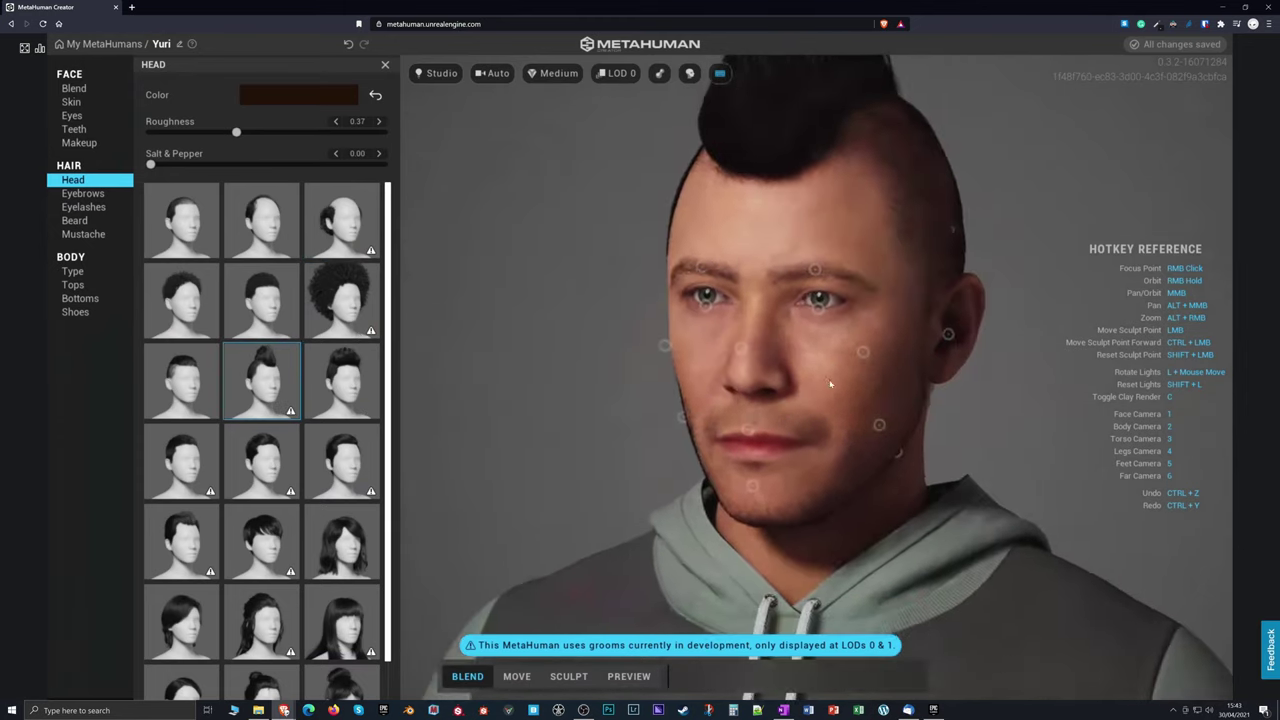
scroll(262, 380, "down", 1)
scroll(262, 380, "up", 1)
left_click_drag(150, 163, 382, 163)
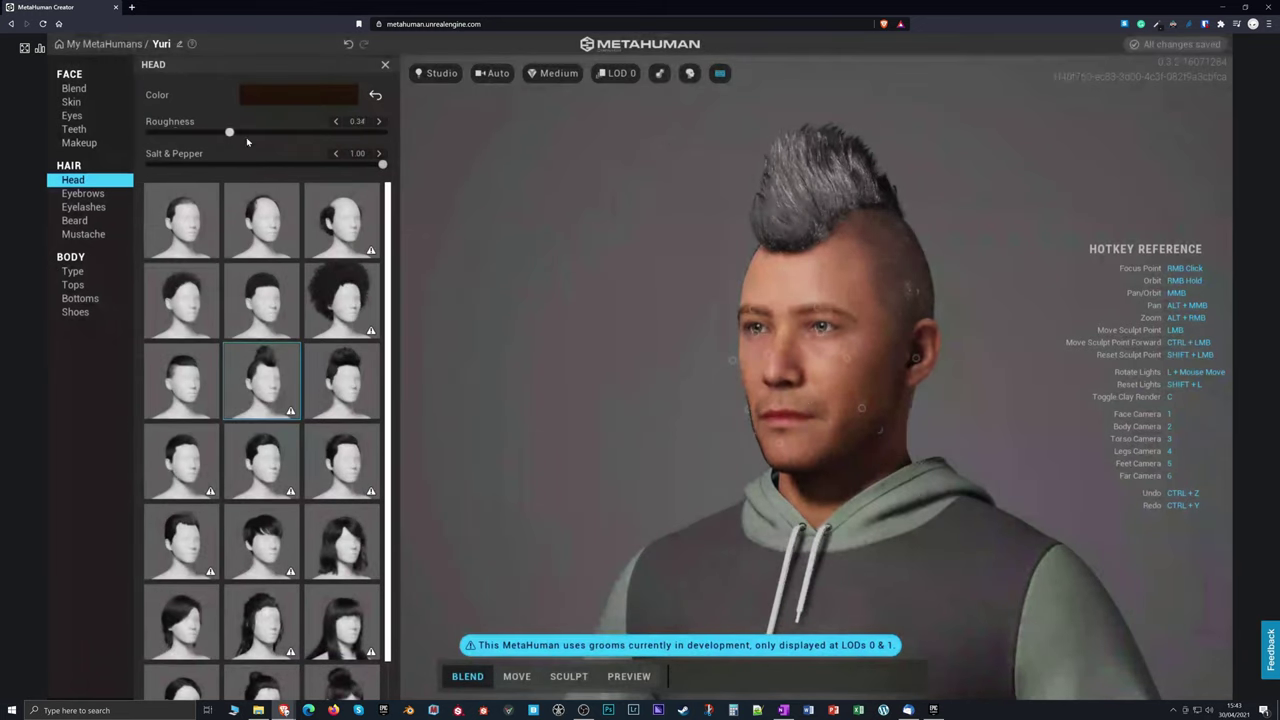
left_click(300, 95)
left_click_drag(327, 135, 297, 171)
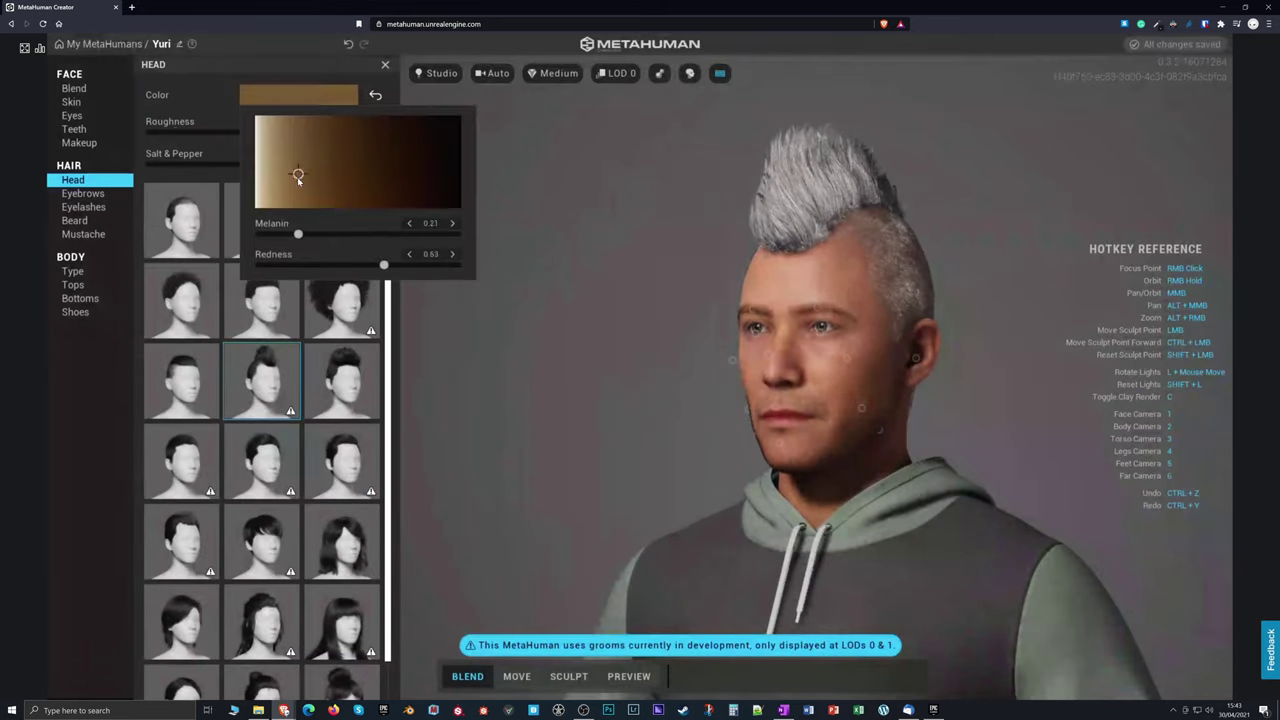
- Check eyebrows and eyelashes, then settle on a much greyer Long Full Beard
left_click(73, 180)
left_click(83, 193)
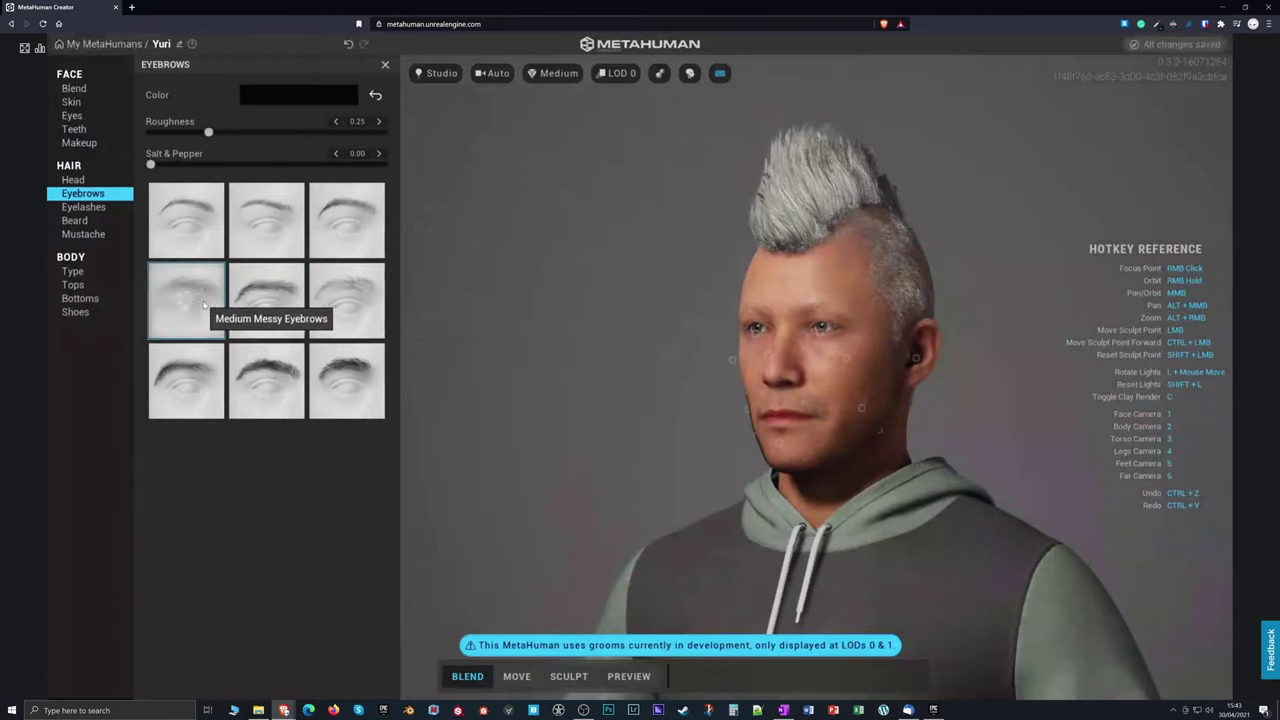
left_click(83, 207)
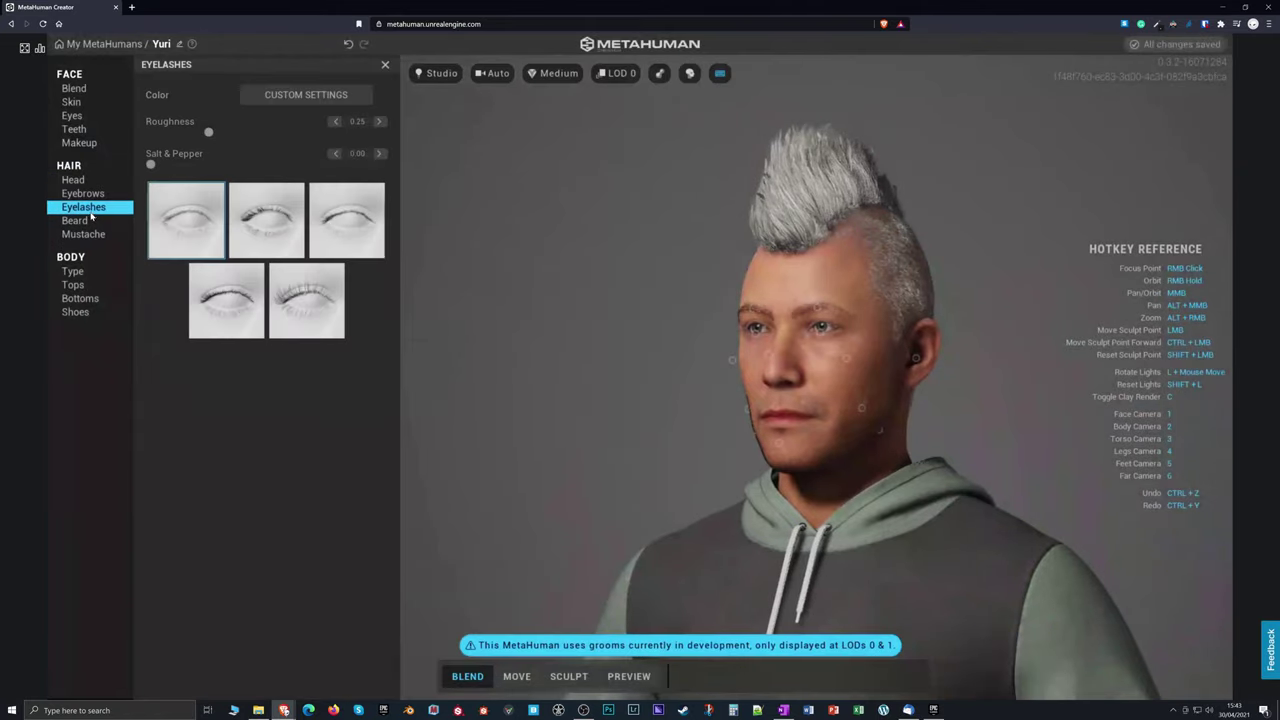
left_click(74, 220)
left_click(186, 380)
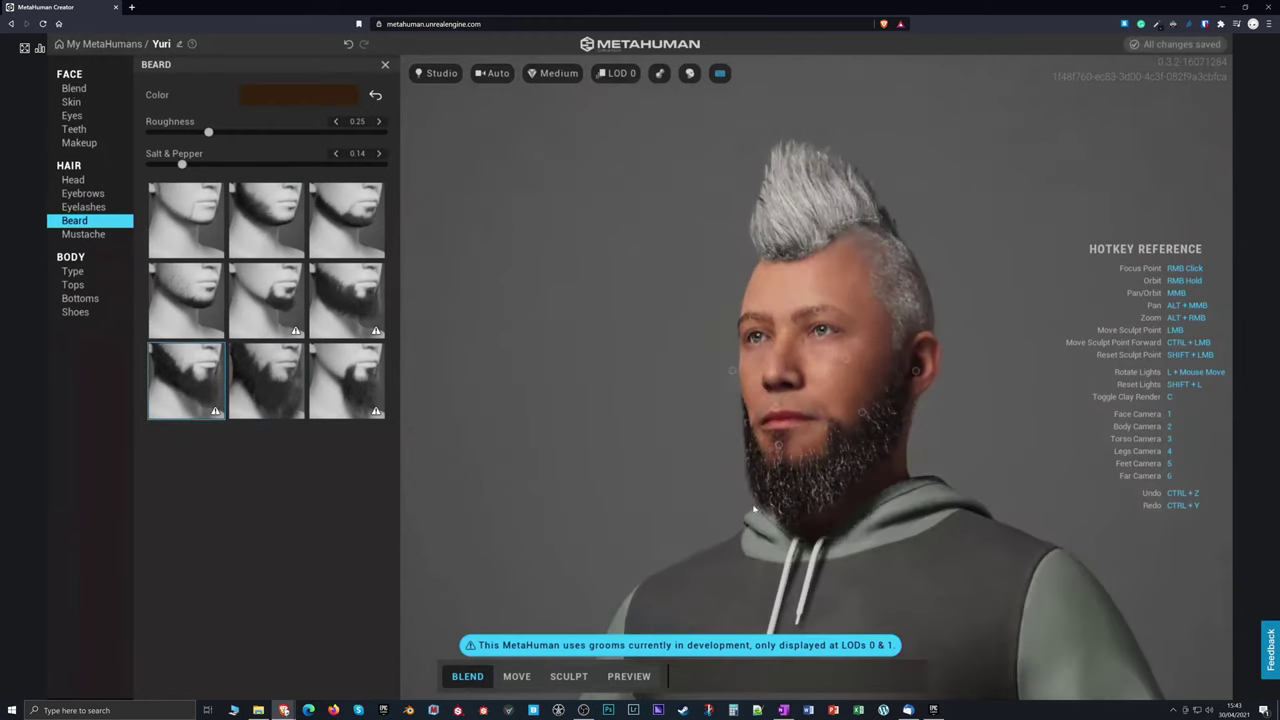
left_click(346, 300)
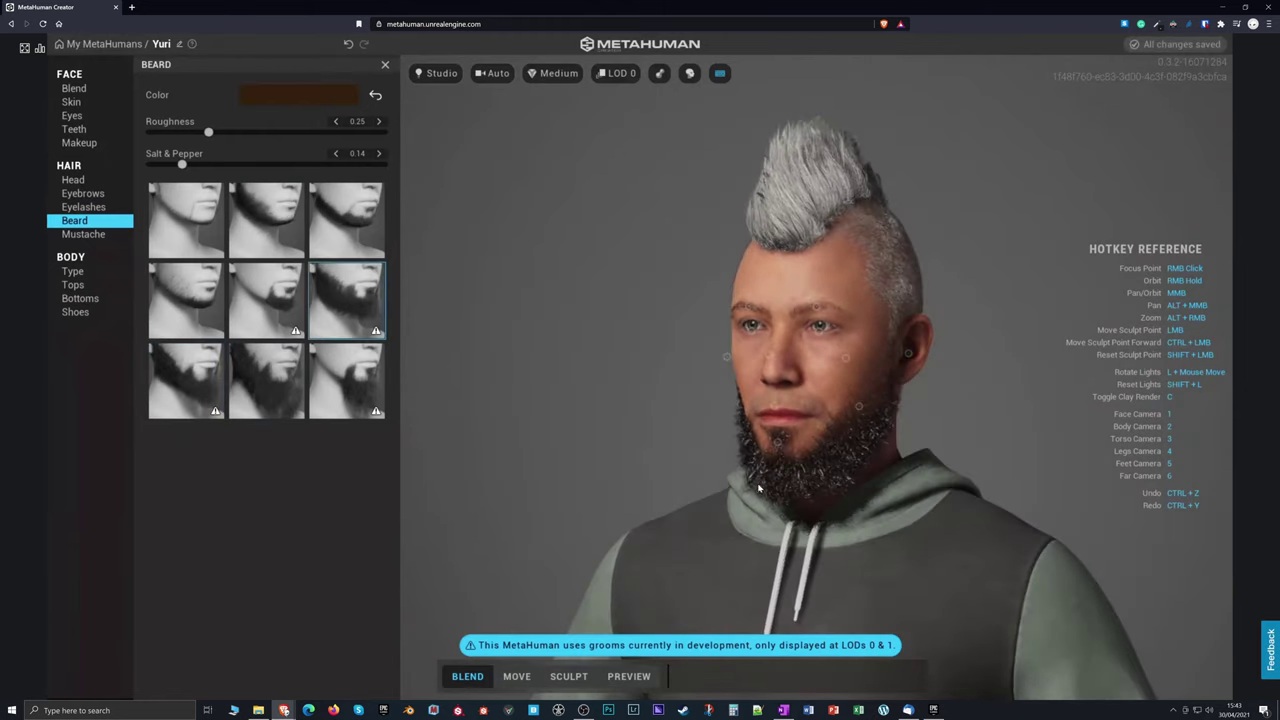
left_click(182, 296)
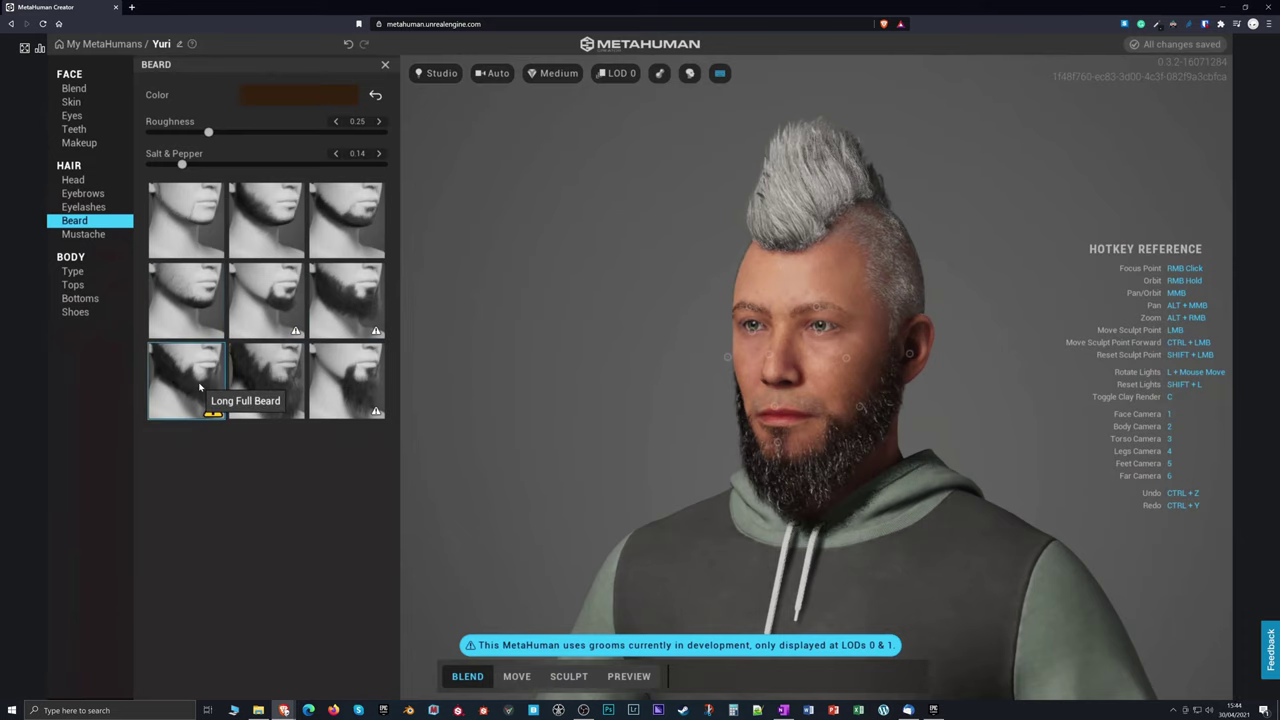
left_click_drag(218, 162, 353, 174)
left_click(168, 312)
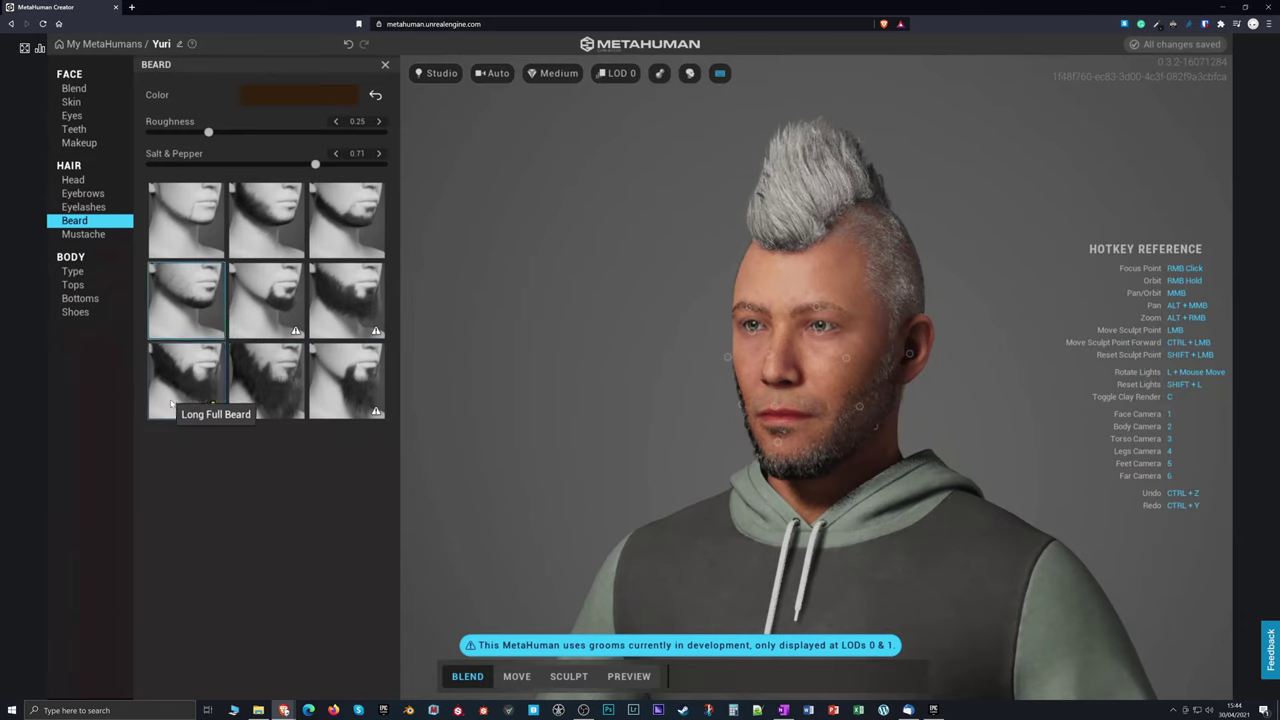
left_click(170, 395)
- Lighten the beard colour to a pale light beige tone
left_click(298, 94)
mouse_move(304, 122)
left_mouse_down()
mouse_move(261, 201)
mouse_move(299, 161)
left_mouse_up()
left_click_drag(275, 208, 256, 210)
left_click(193, 134)
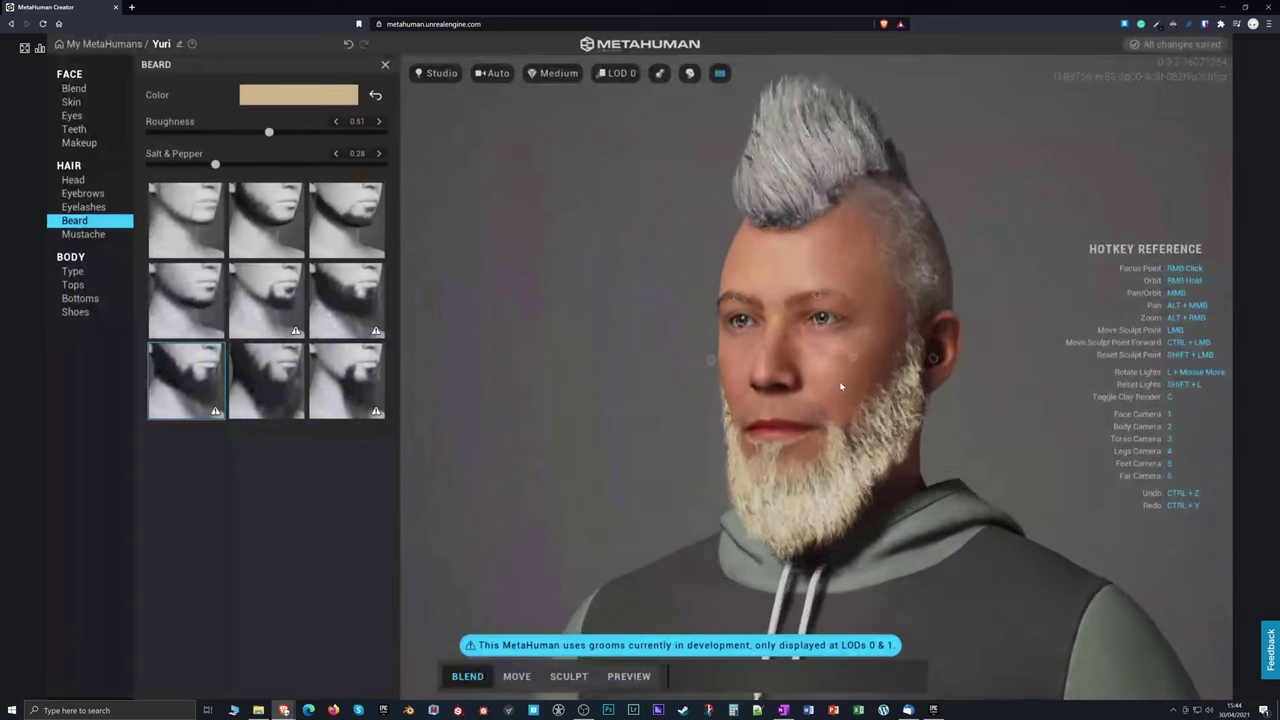
left_click(298, 94)
left_click(379, 152)
mouse_move(379, 152)
left_mouse_down()
mouse_move(258, 118)
mouse_move(263, 190)
mouse_move(285, 136)
mouse_move(257, 176)
mouse_move(380, 191)
mouse_move(246, 137)
mouse_move(267, 133)
left_mouse_up()
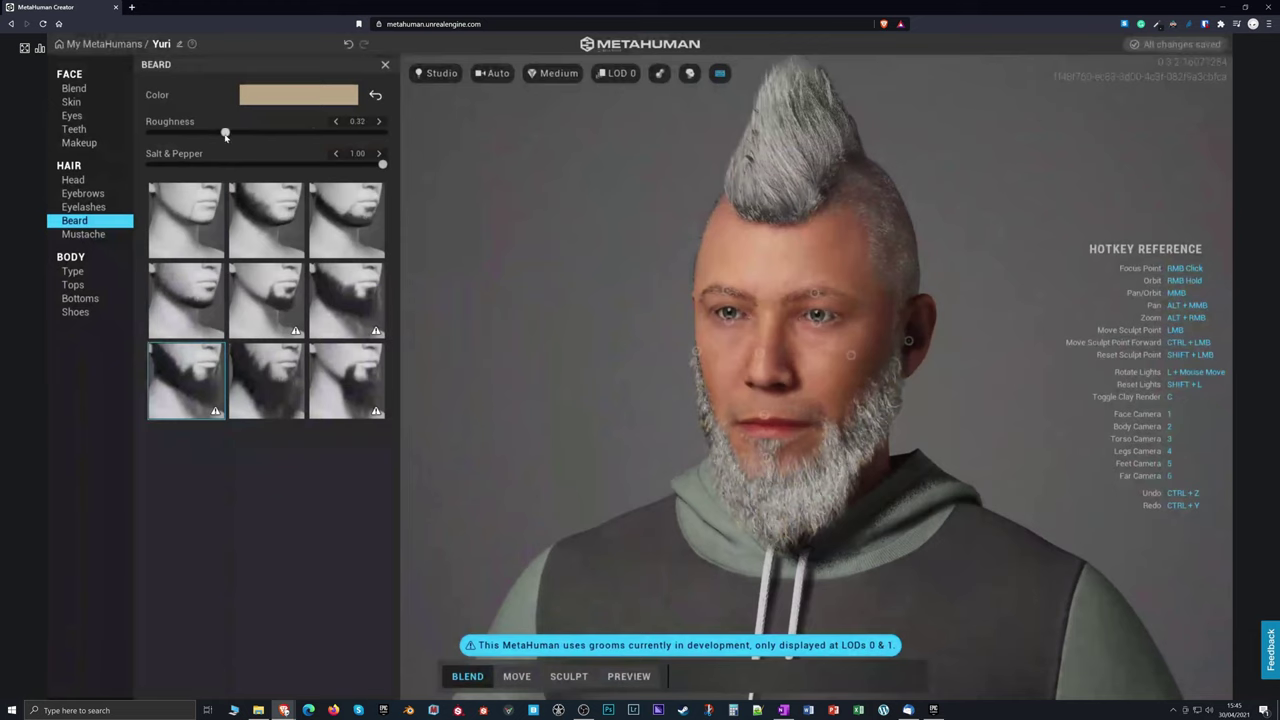
right_click_drag(620, 300, 728, 348)
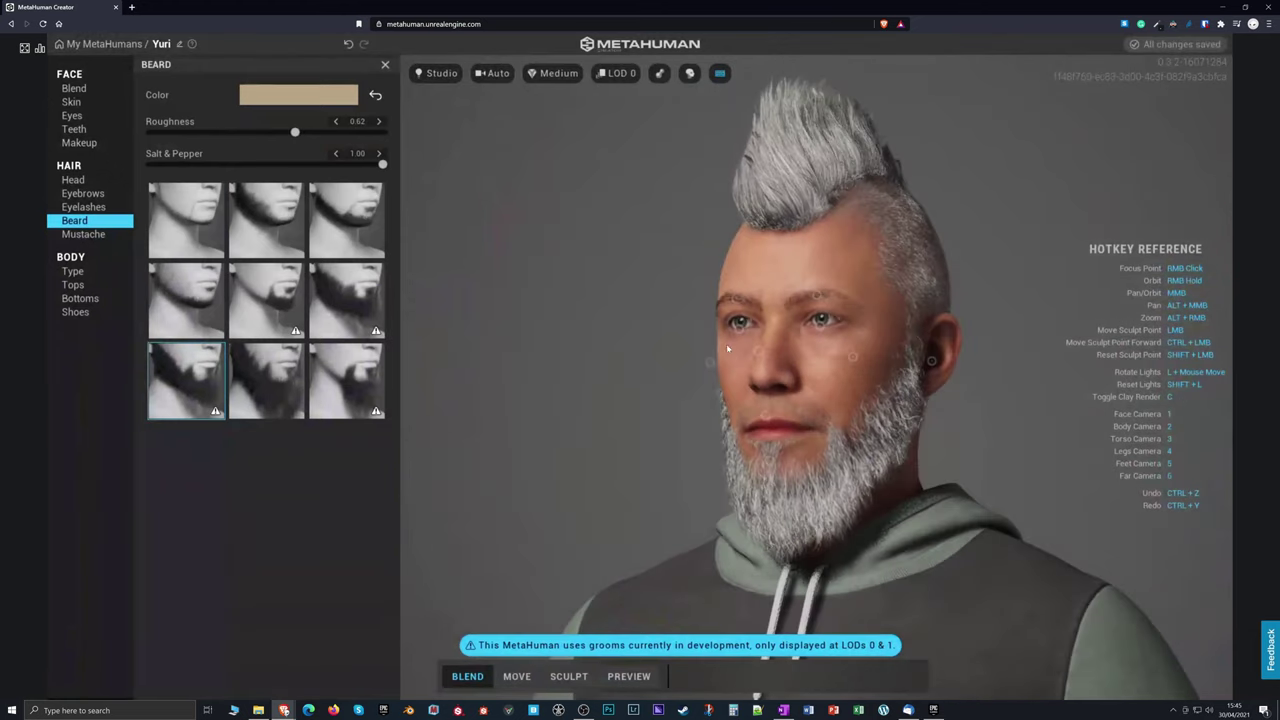
- Review mustache and body type, keep the hoodie top and choose black trousers
left_click(88, 234)
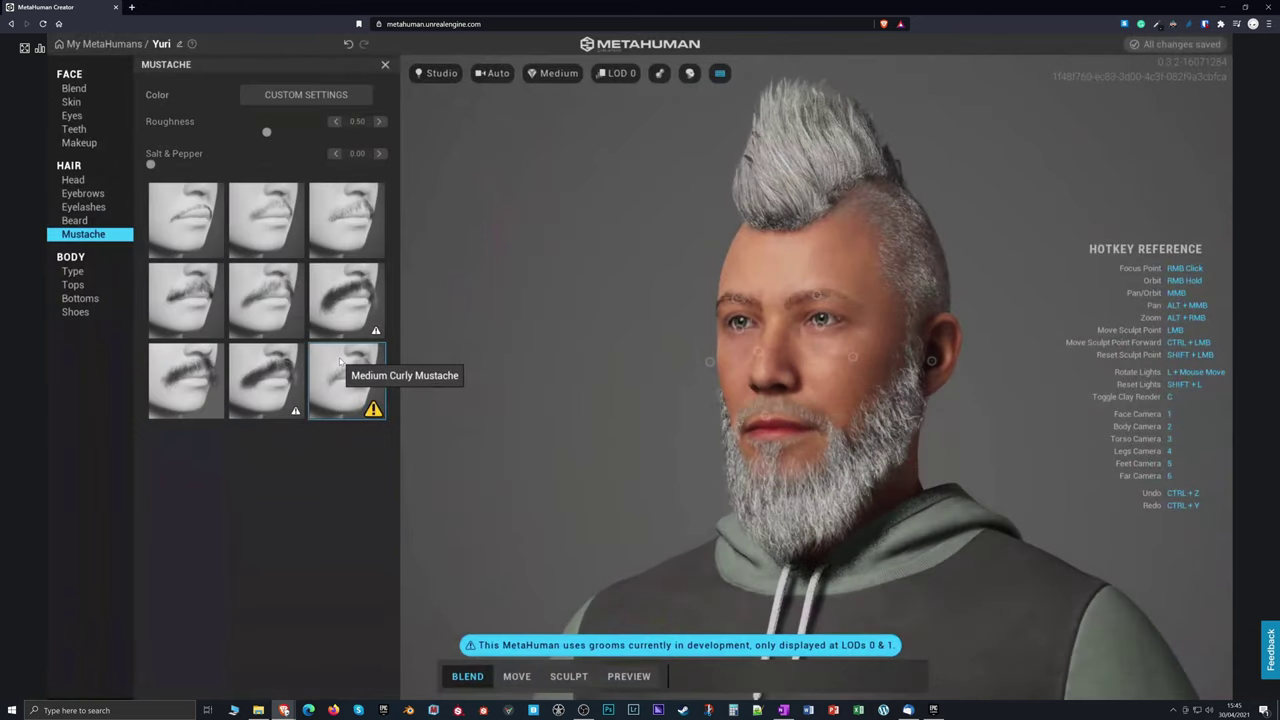
left_click(73, 272)
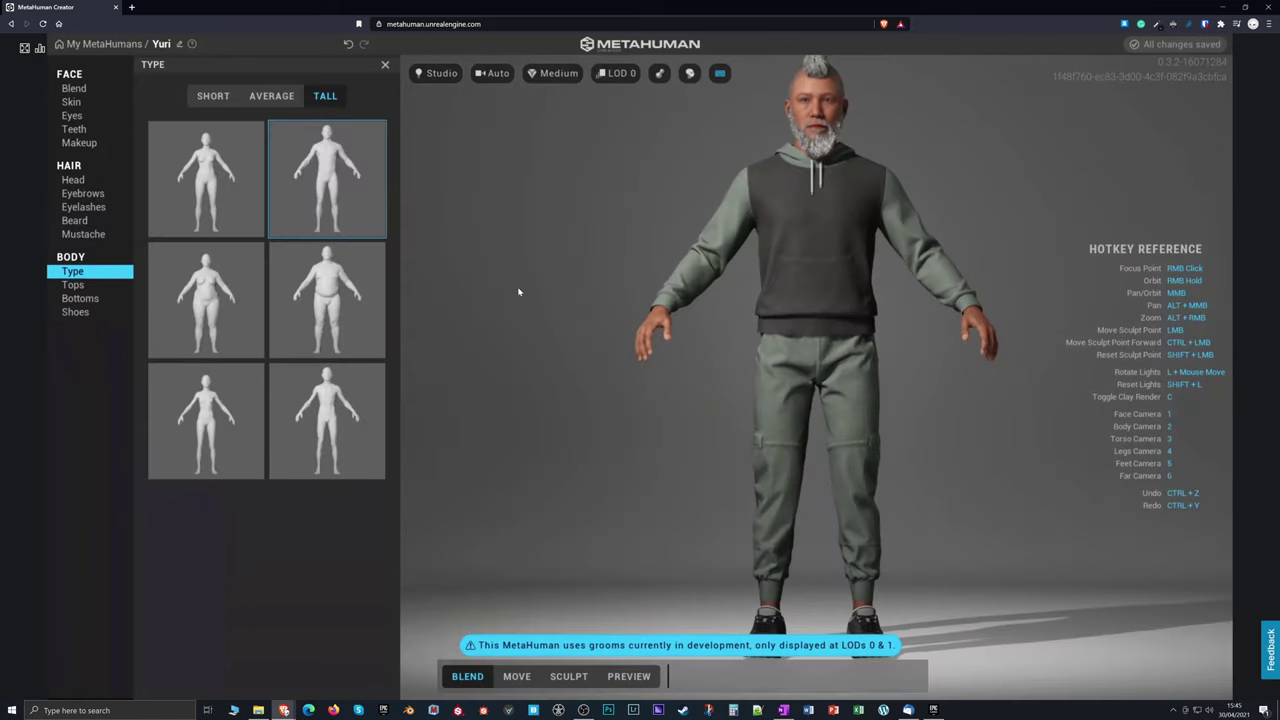
left_click(73, 285)
left_click(185, 195)
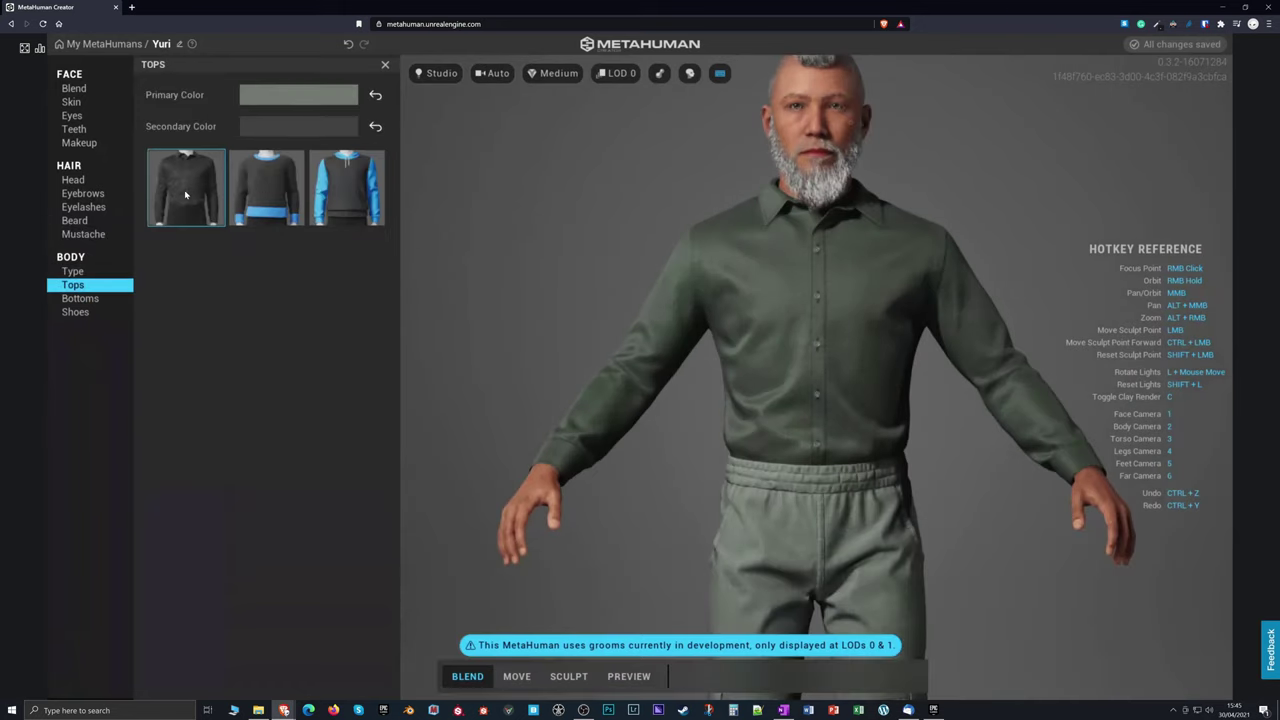
left_click(346, 188)
left_click(80, 298)
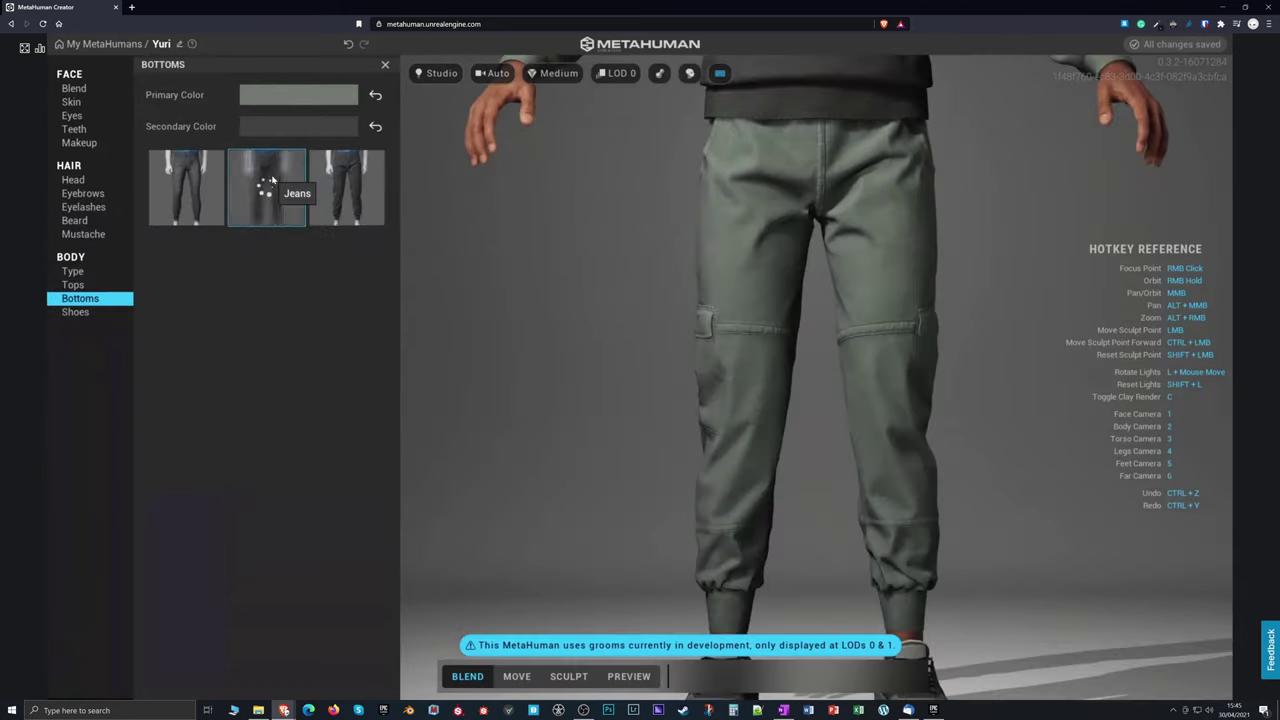
left_click(265, 188)
left_click(75, 312)
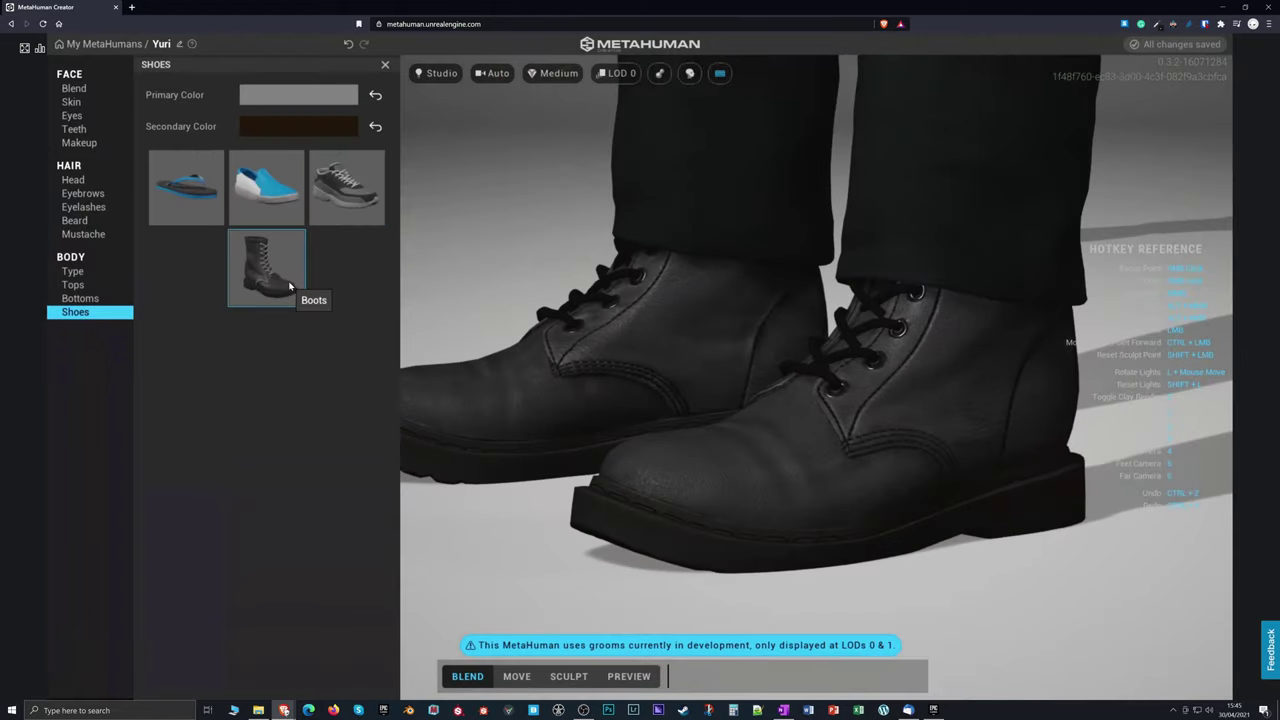
- Switch the shoes to Casual Sneakers and make their main colour vivid blue
left_click(267, 195)
left_click(266, 268)
left_click(346, 188)
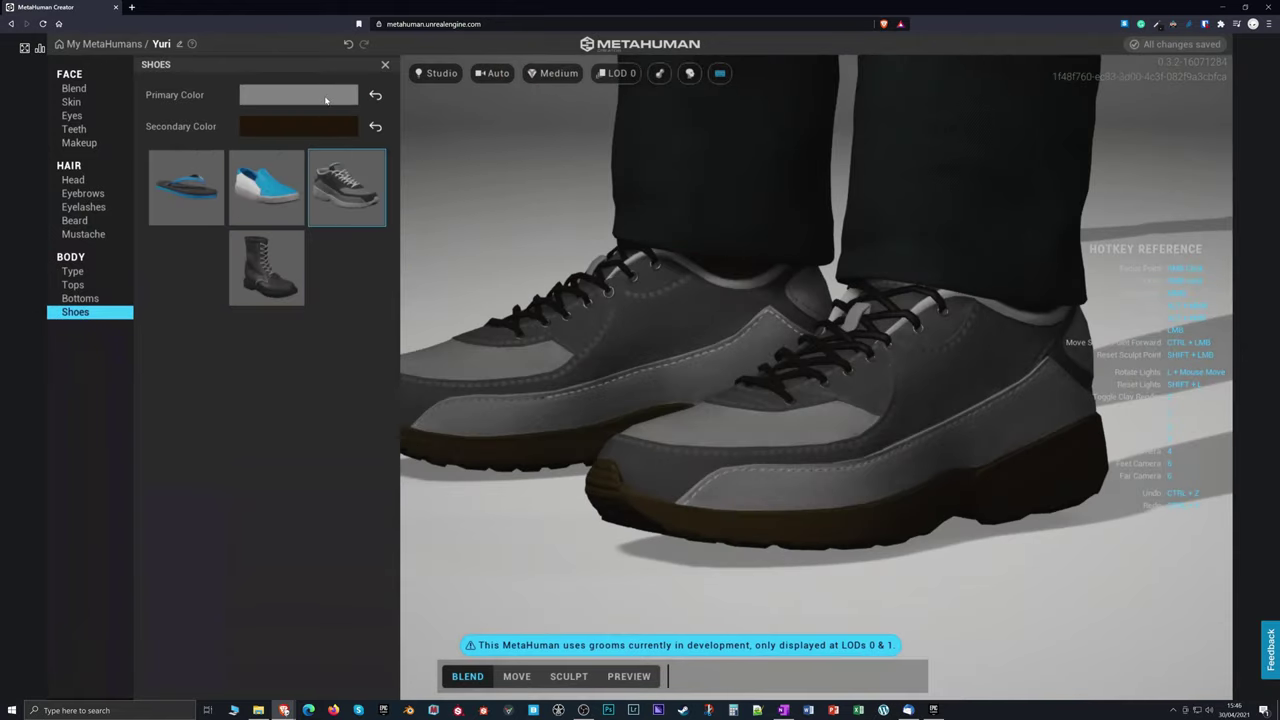
left_click(298, 95)
left_click(255, 170)
left_click_drag(250, 172, 461, 194)
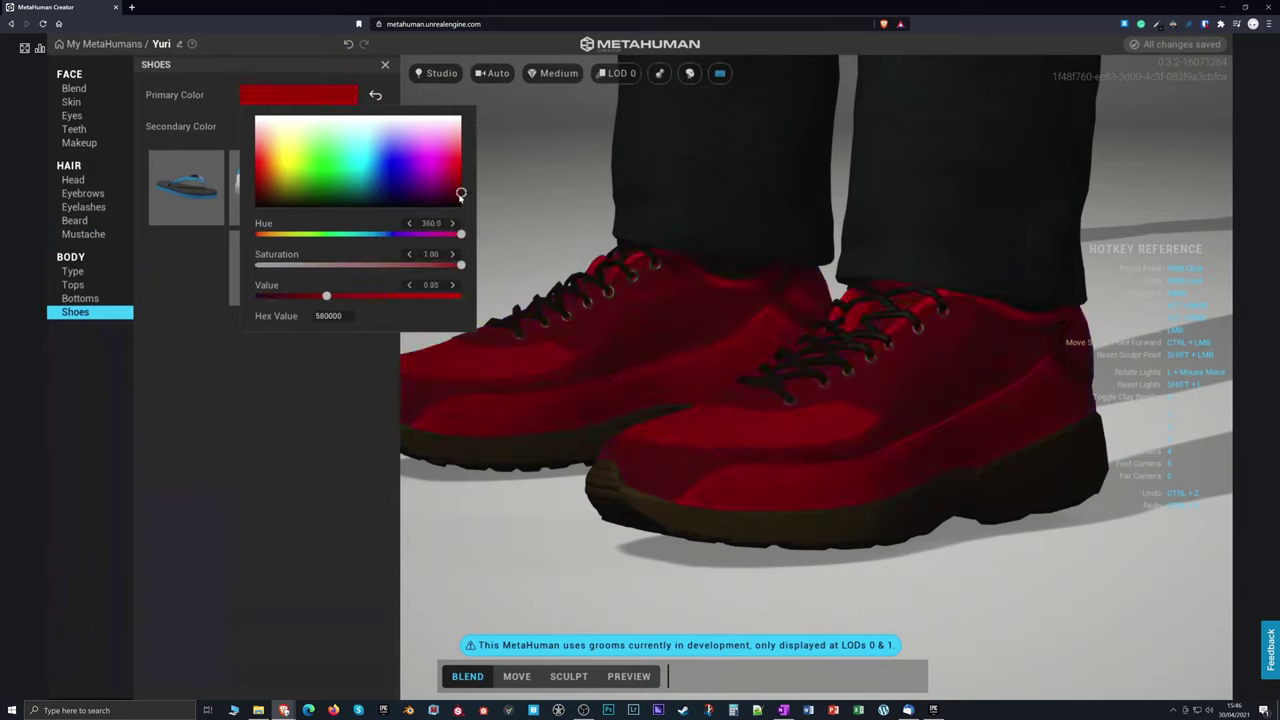
left_click_drag(384, 206, 391, 191)
- Set the sneakers' sole and lace colour to a pale cream
left_click(298, 126)
mouse_move(266, 234)
left_mouse_down()
mouse_move(461, 205)
mouse_move(466, 187)
left_mouse_up()
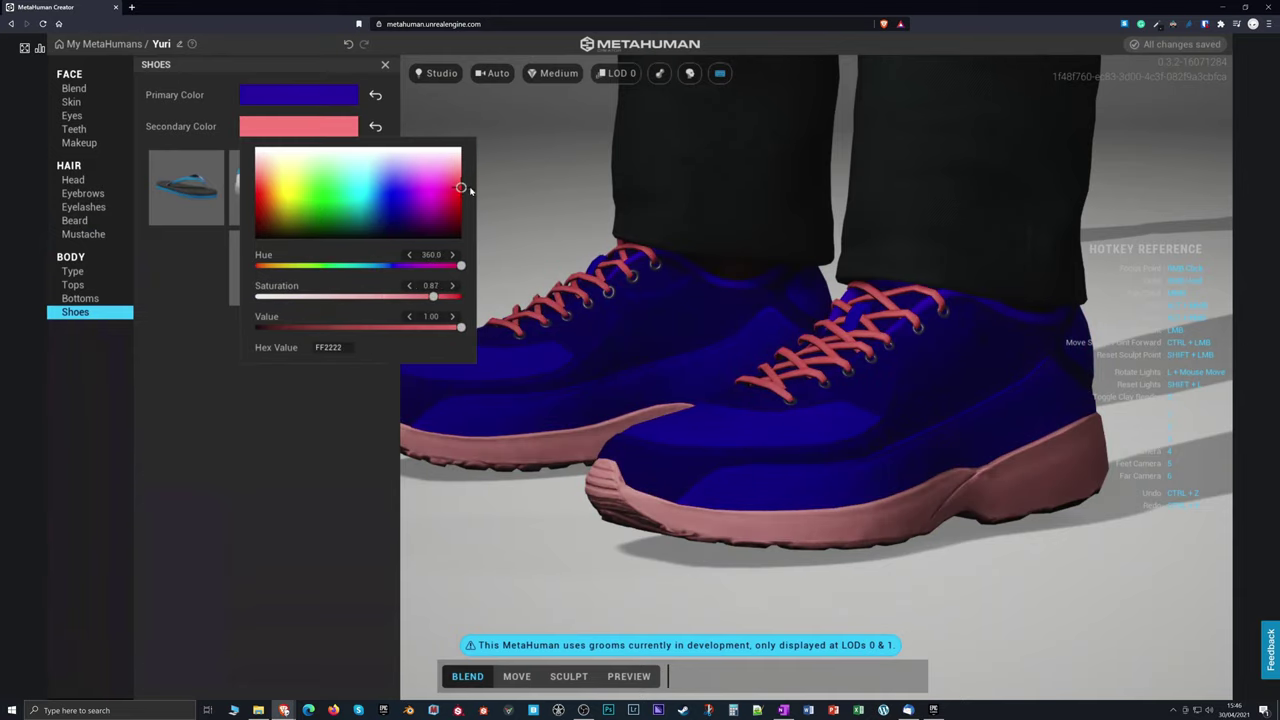
scroll(628, 400, "down", 3)
left_click(628, 400)
left_click(298, 126)
left_click_drag(296, 232, 281, 148)
left_click(298, 126)
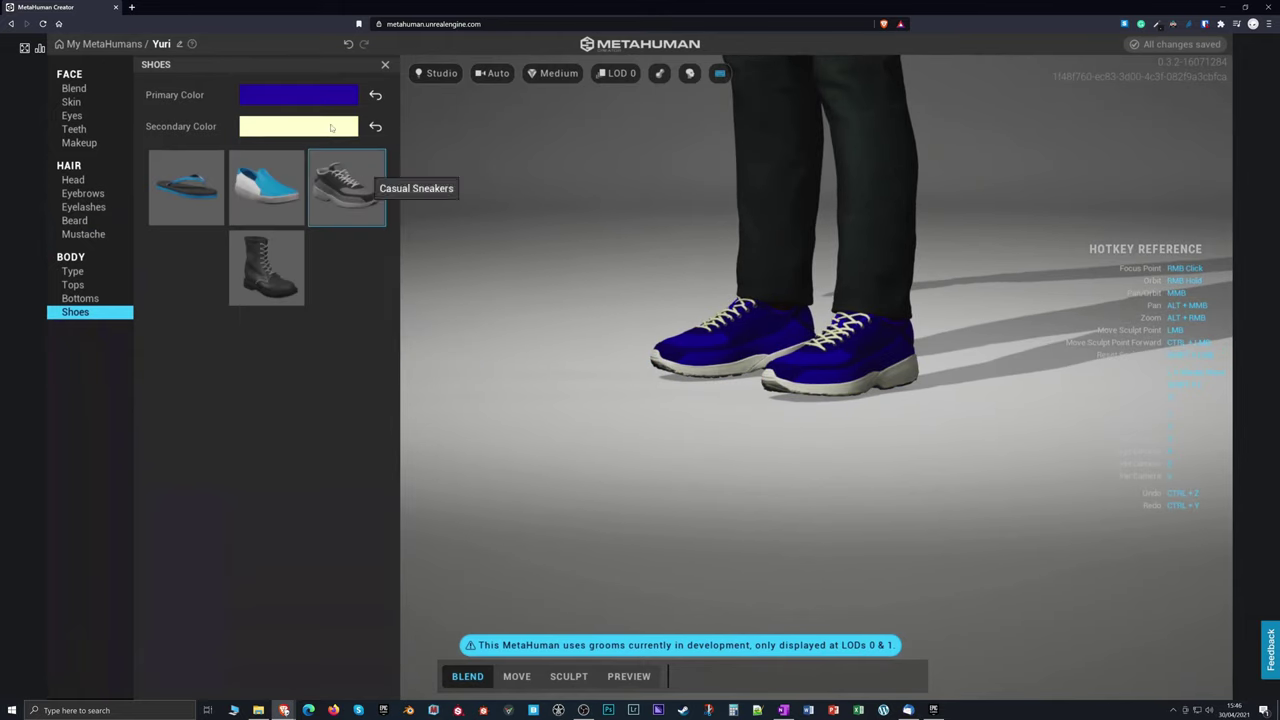
- Refine the sneakers' main colour to bright blue and check the full body
left_click(298, 94)
left_click(386, 163)
left_click_drag(386, 163, 384, 176)
left_click(680, 277)
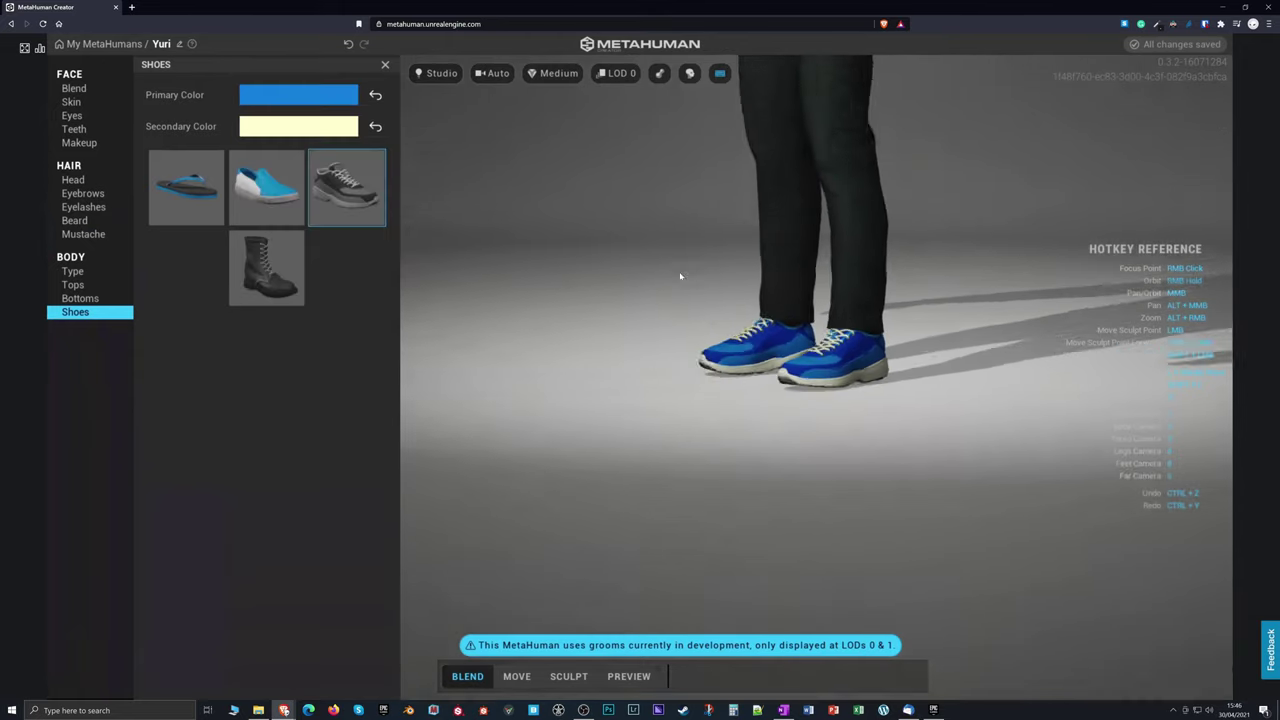
key("1")
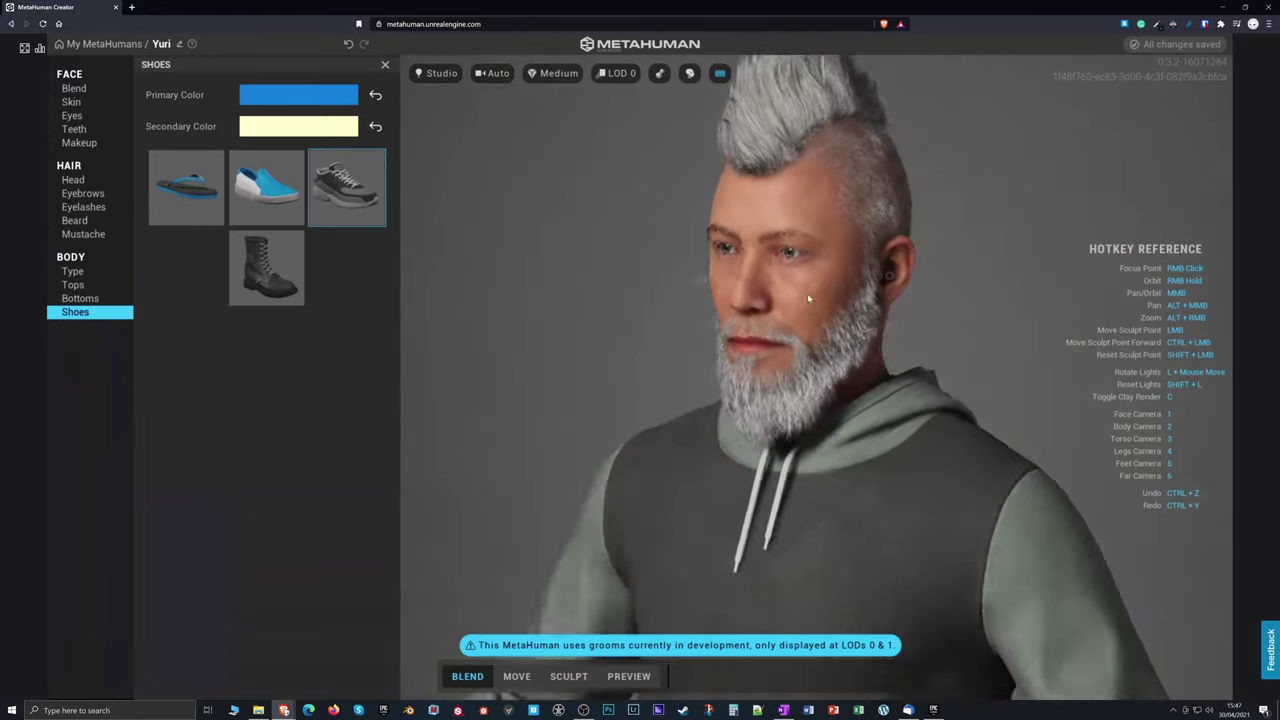
- Sculpt Yuri's face, lowering the eyebrows slightly and reshaping both cheeks symmetrically
left_click(570, 676)
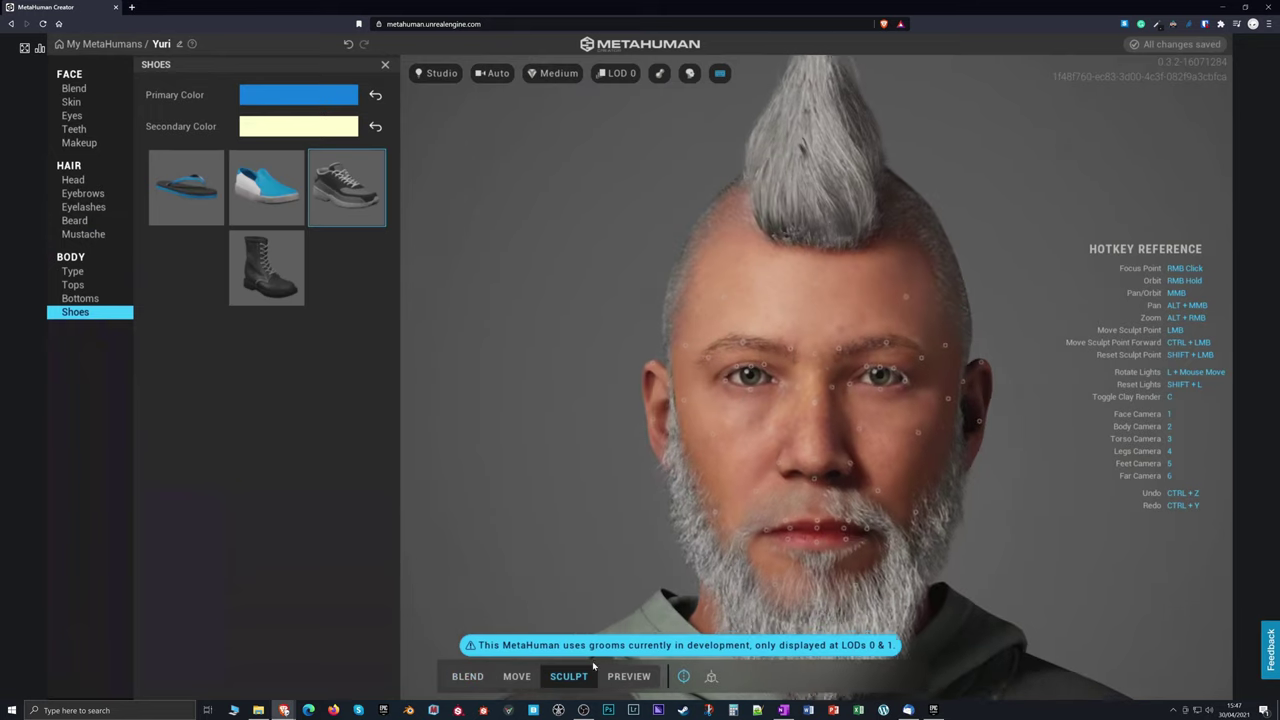
left_click_drag(820, 333, 820, 345)
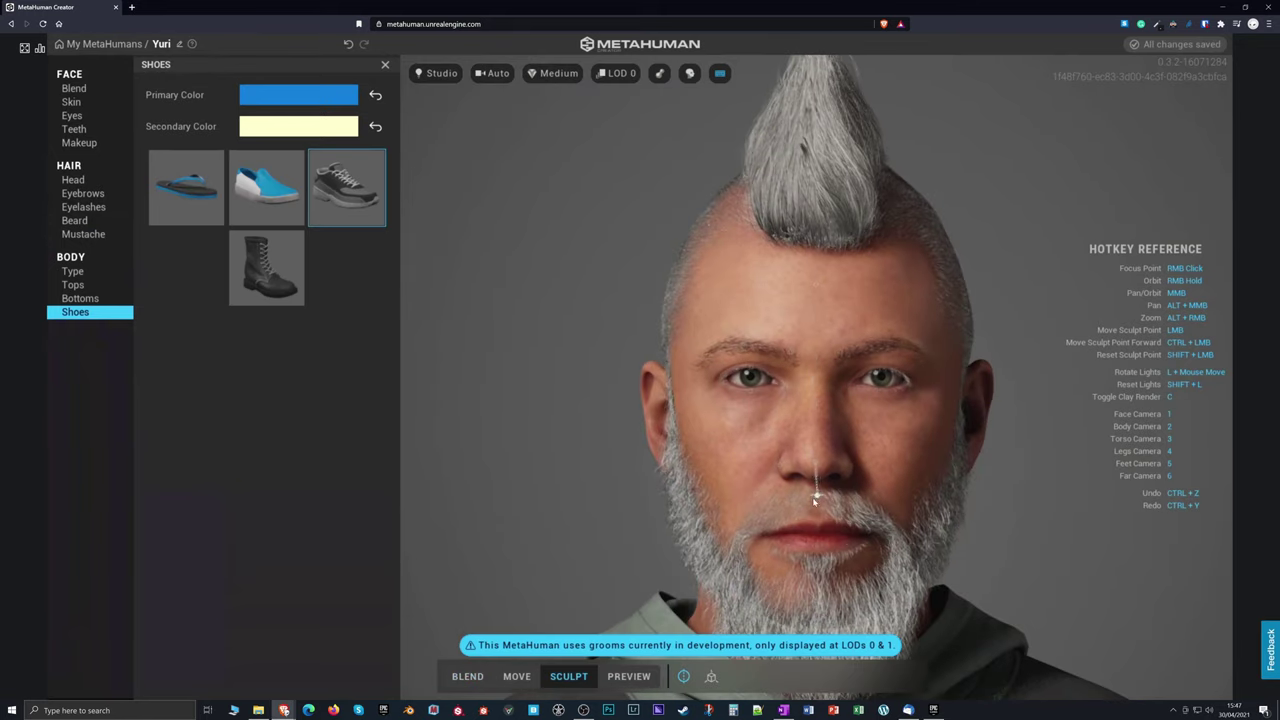
right_click_drag(940, 435, 845, 455)
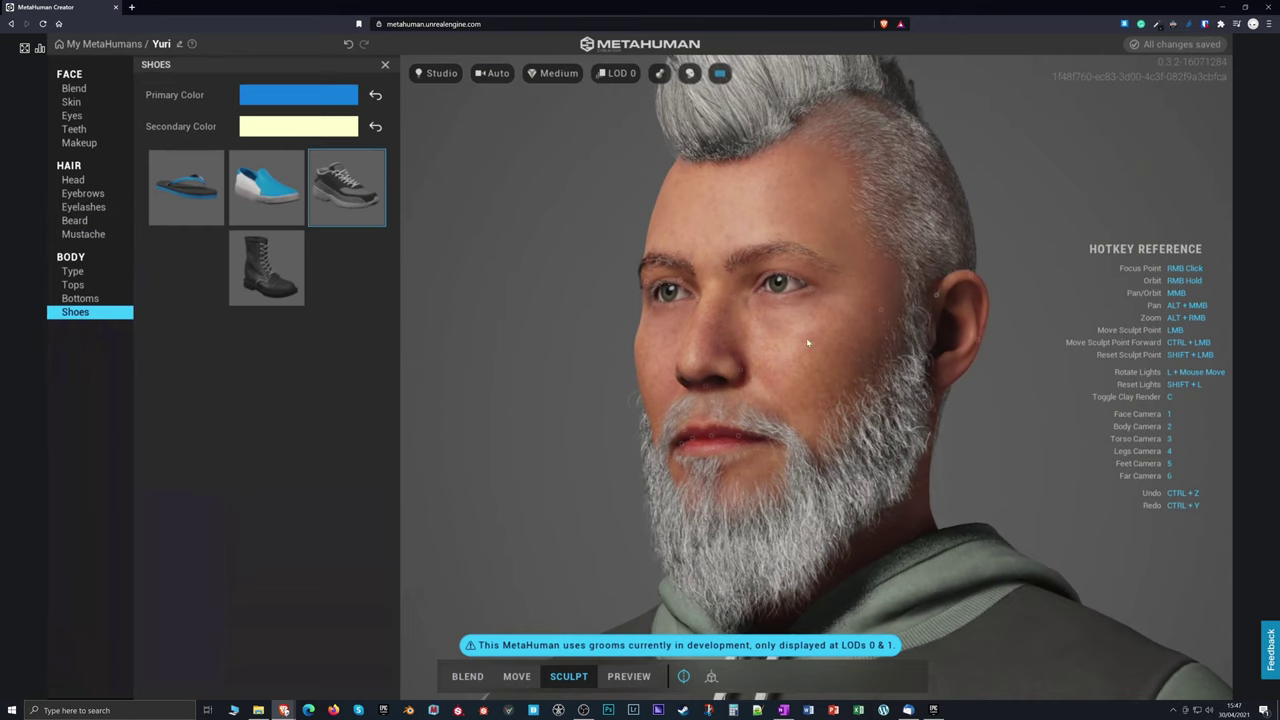
mouse_move(808, 343)
right_mouse_down()
mouse_move(960, 312)
mouse_move(816, 369)
right_mouse_up()
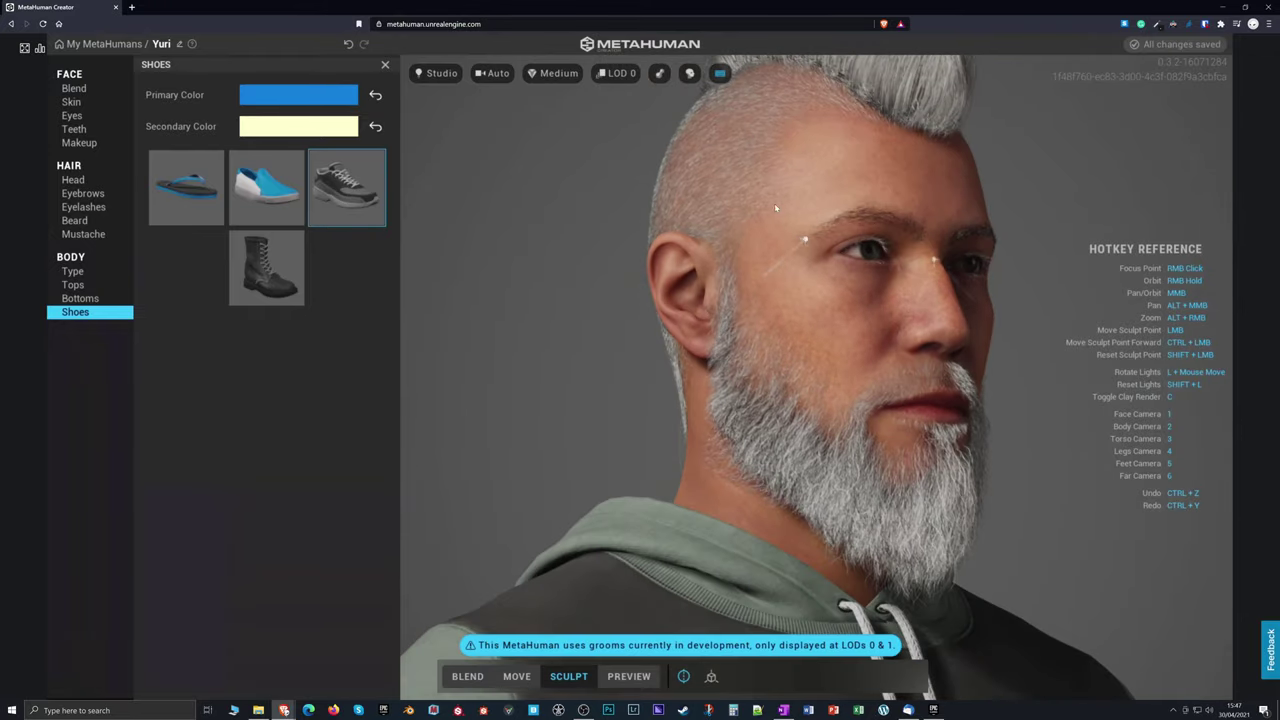
mouse_move(755, 269)
right_mouse_down()
mouse_move(912, 405)
mouse_move(723, 407)
right_mouse_up()
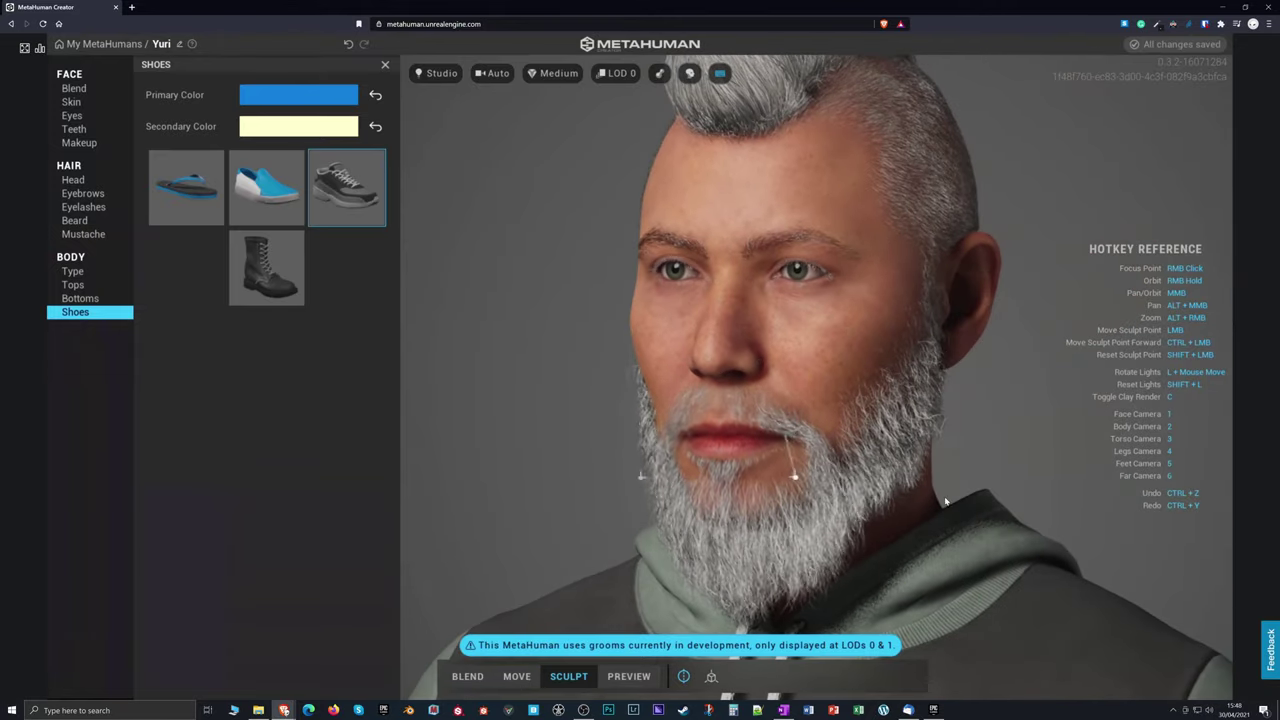
left_click_drag(845, 333, 829, 327)
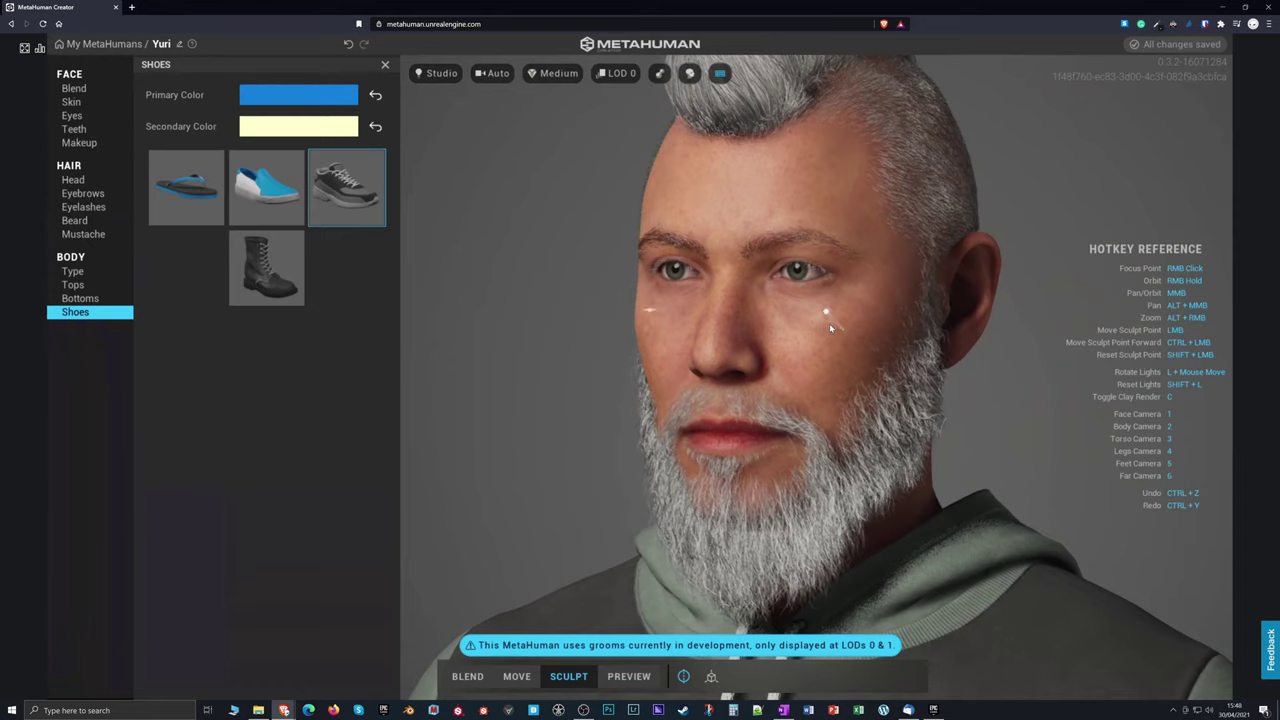
key("3")
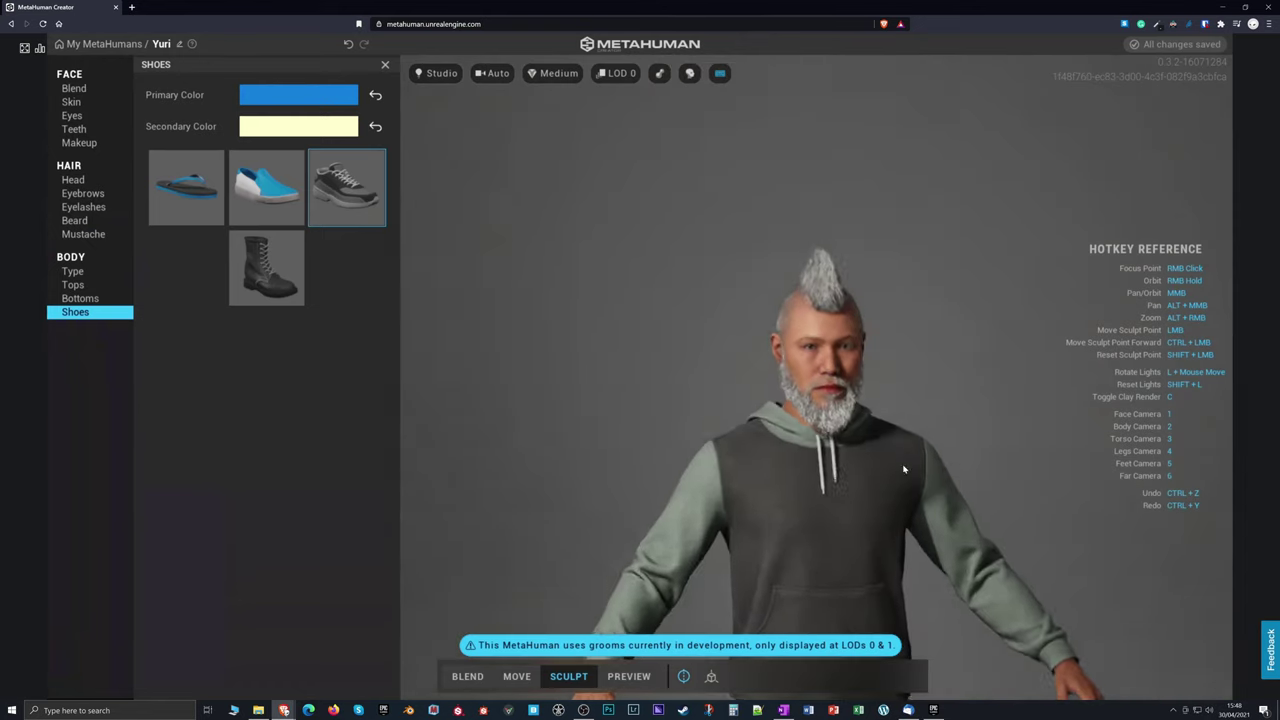
key("1")
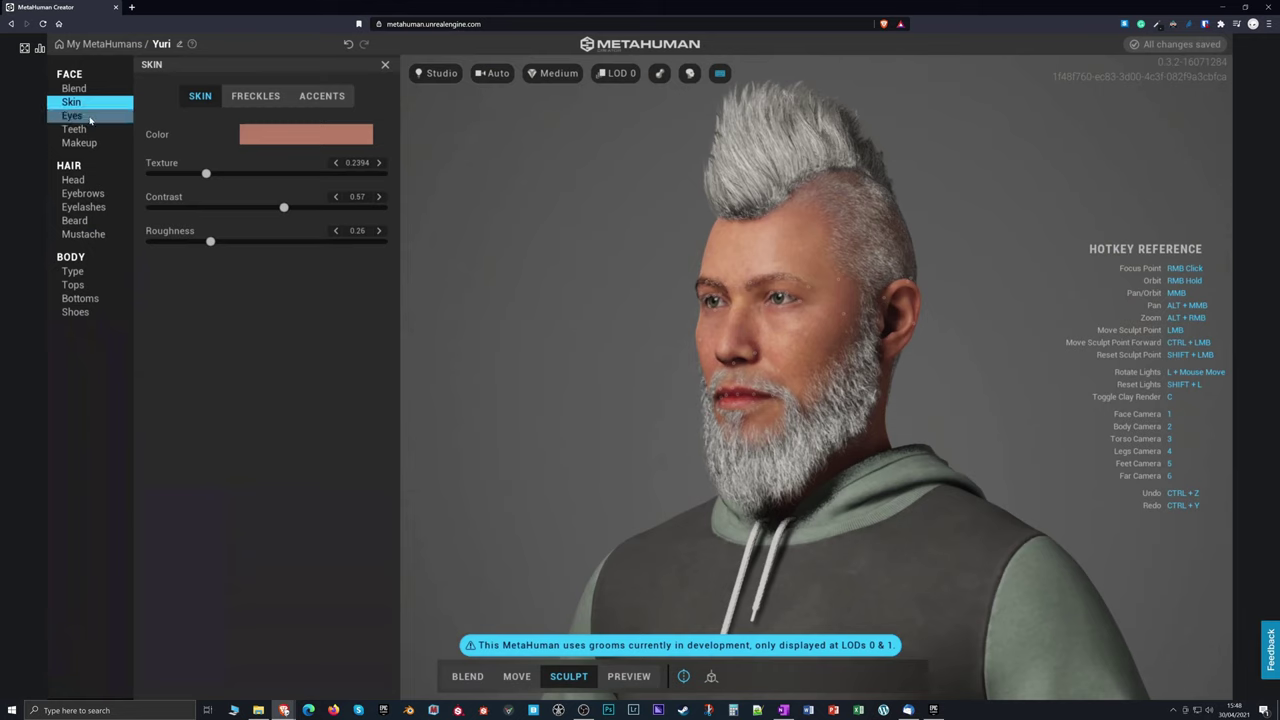
- Show the skin accent settings and switch rendering to Epic (Ray Traced), inspecting the face
left_click(328, 97)
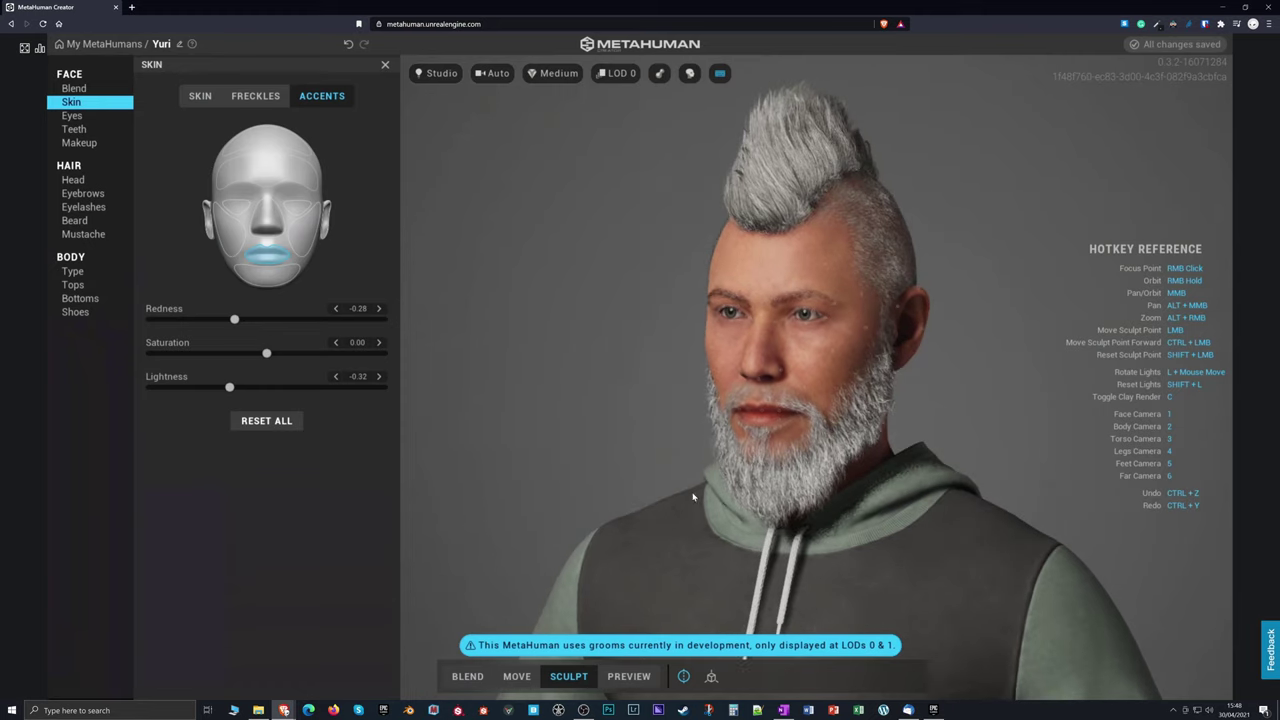
left_click(553, 73)
left_click(531, 170)
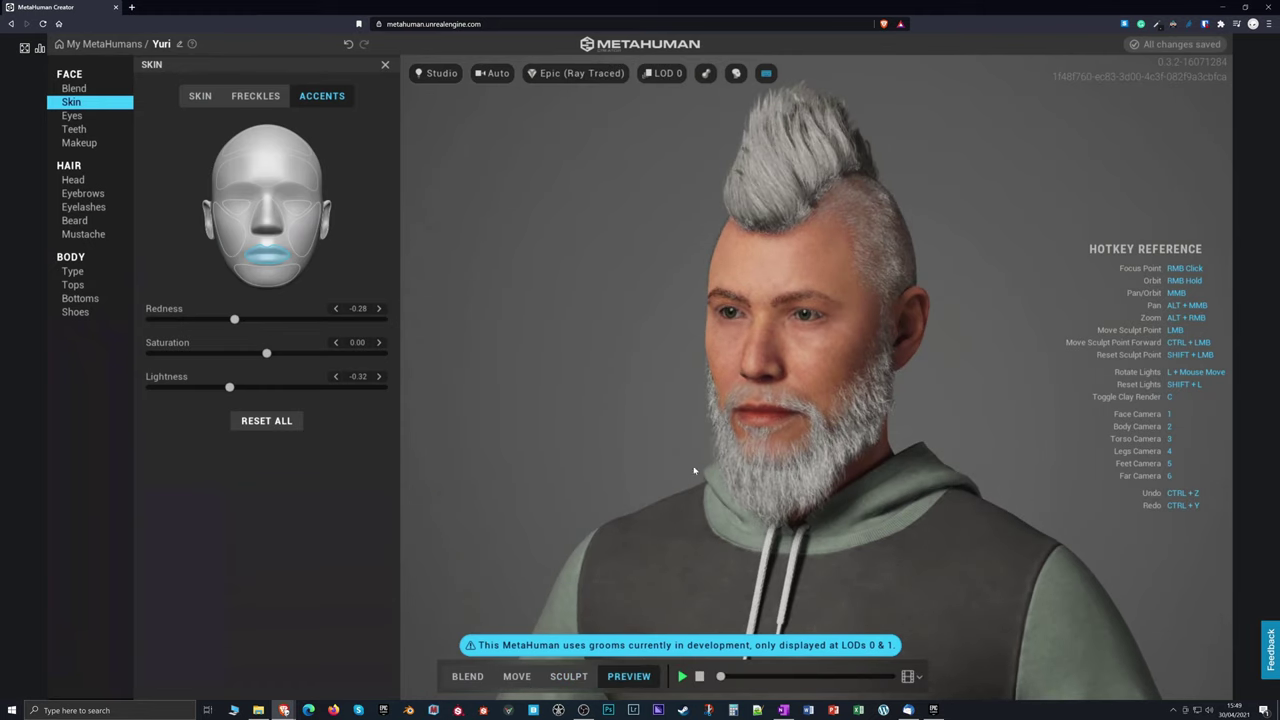
mouse_move(762, 459)
right_mouse_down()
mouse_move(853, 407)
mouse_move(727, 467)
right_mouse_up()
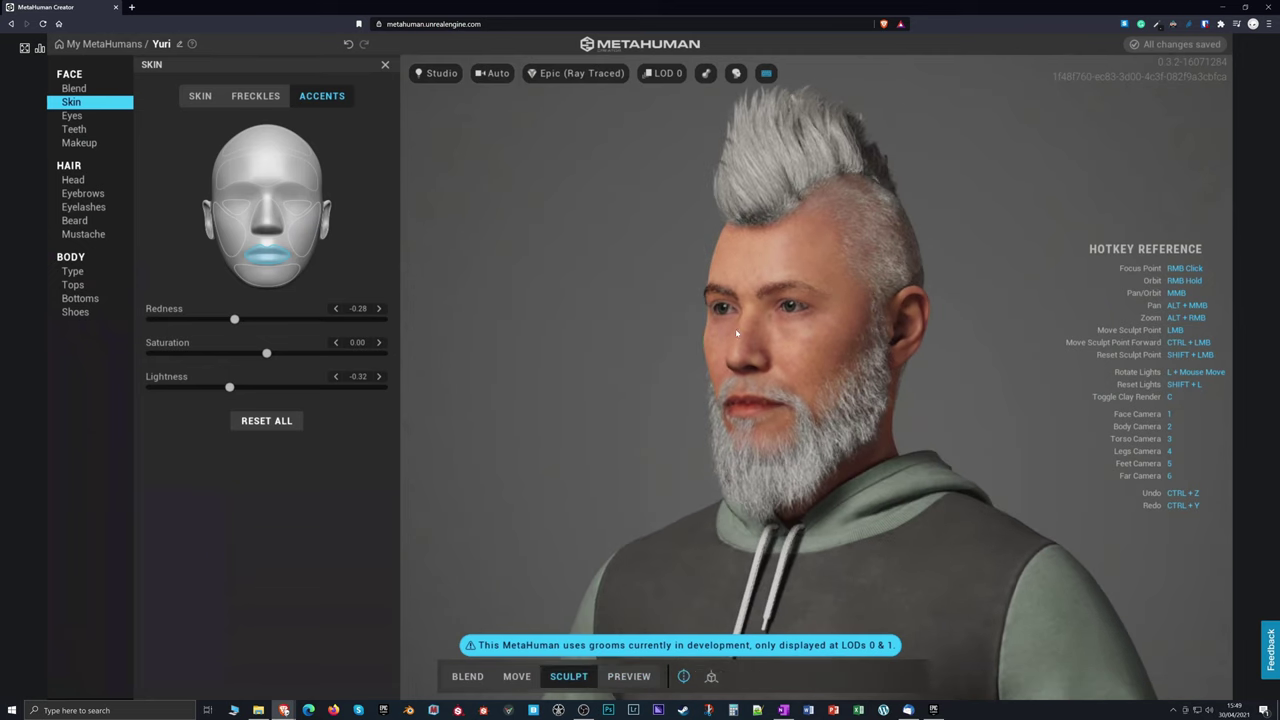
scroll(735, 333, "up", 3)
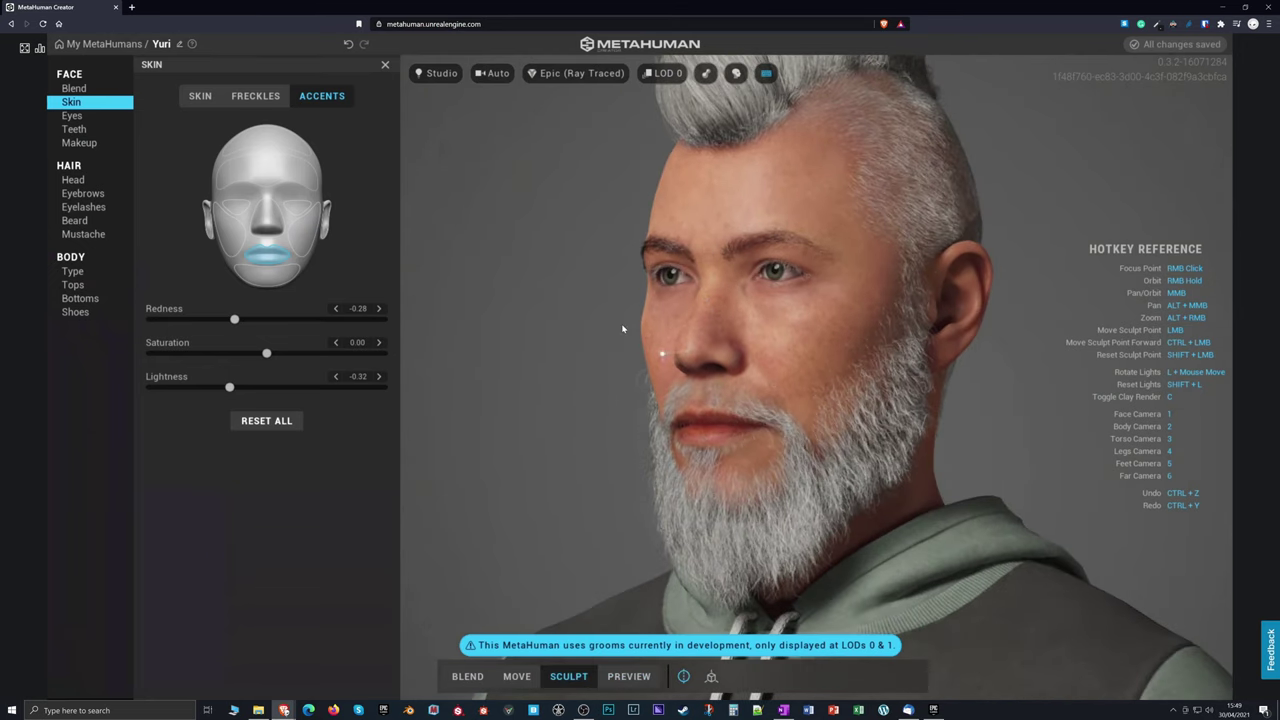
scroll(622, 328, "down", 3)
right_click_drag(622, 328, 836, 321)
scroll(836, 321, "up", 3)
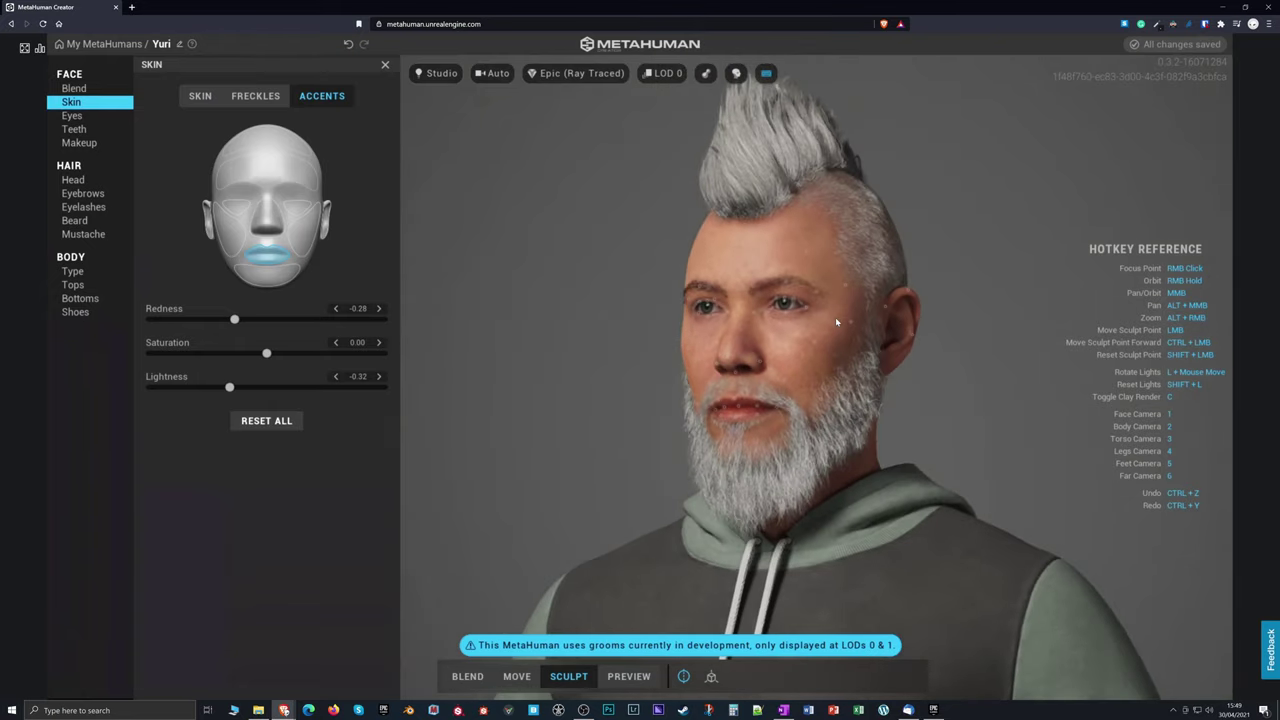
key("3")
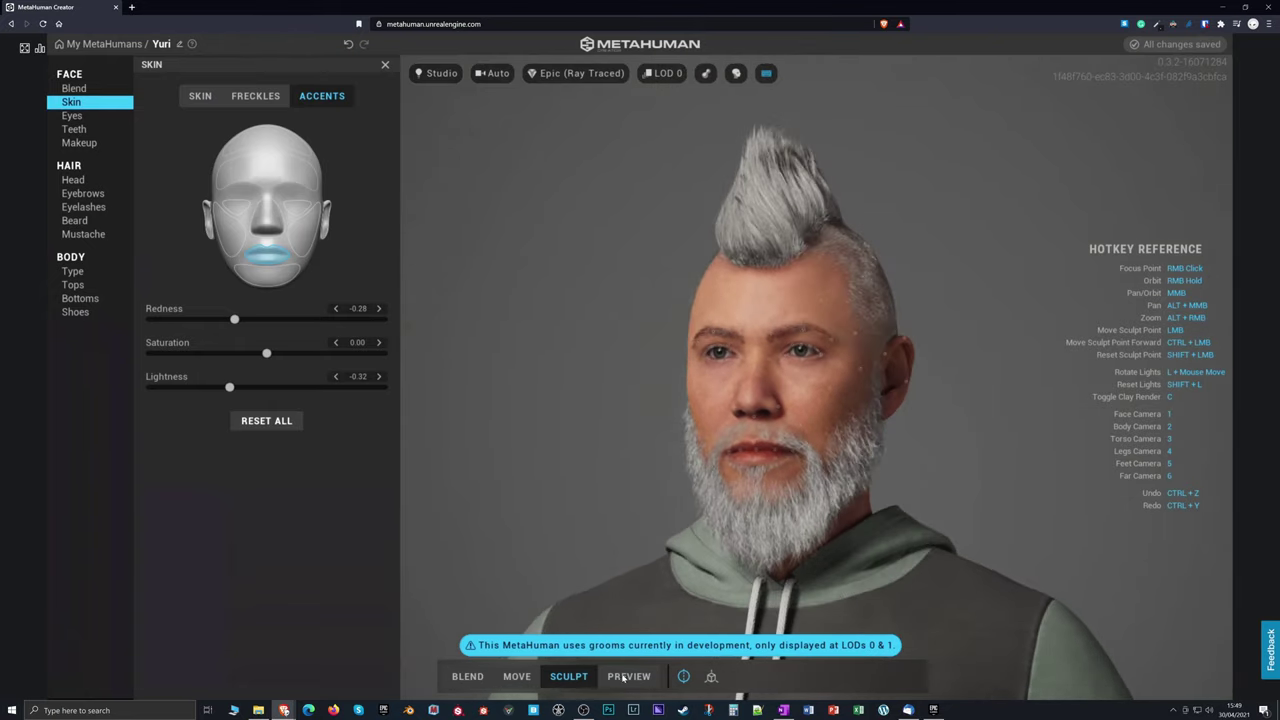
- Play Yuri's animated preview and watch it from the torso camera, zooming in and out
left_click(682, 676)
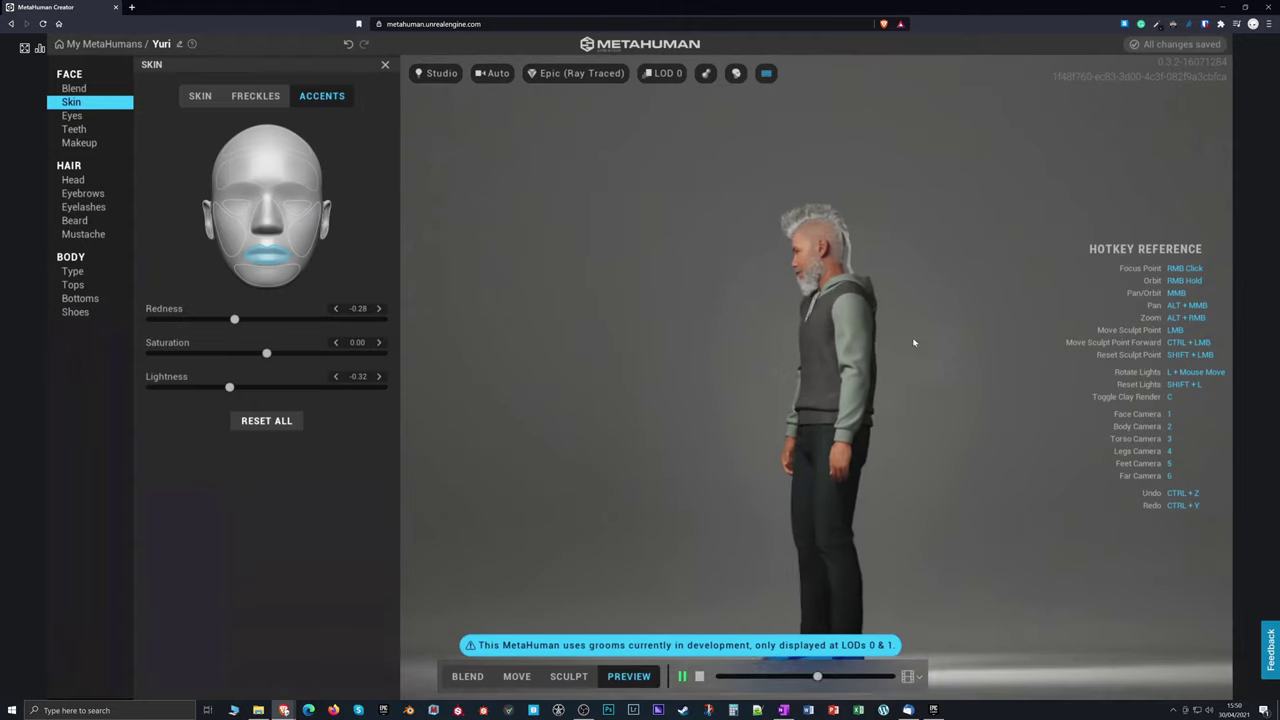
key("3")
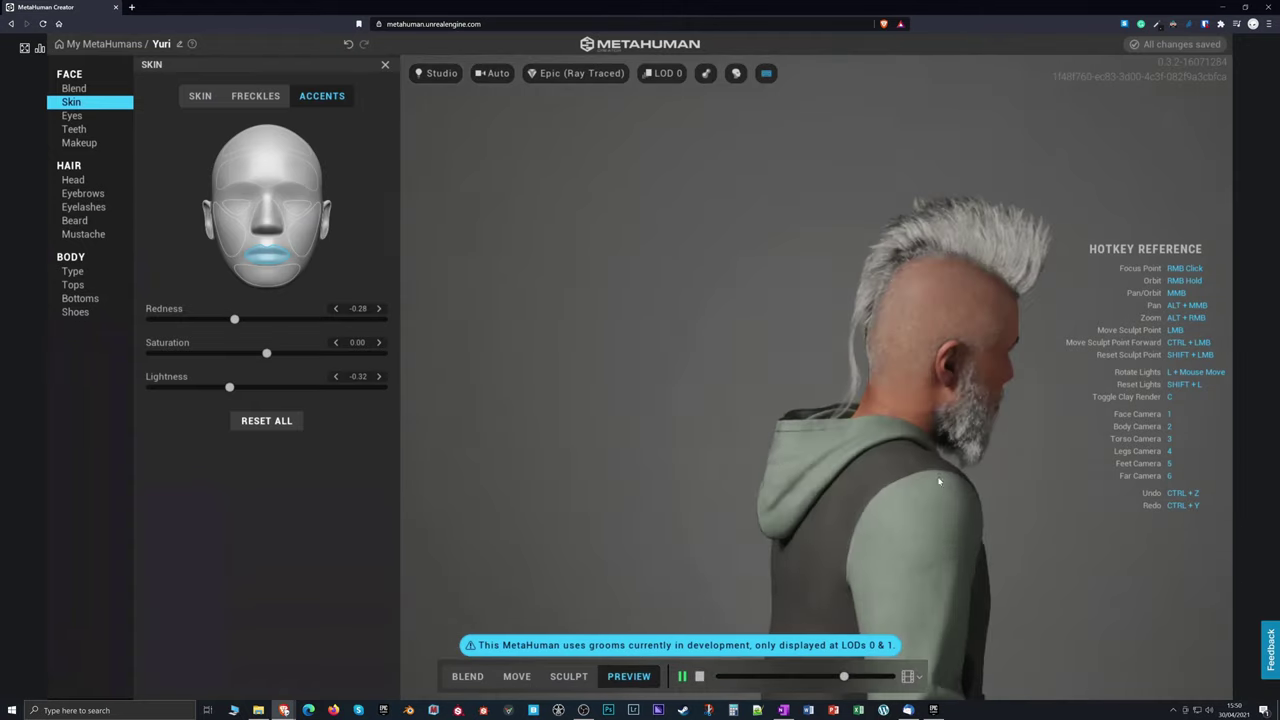
scroll(911, 389, "up", 2)
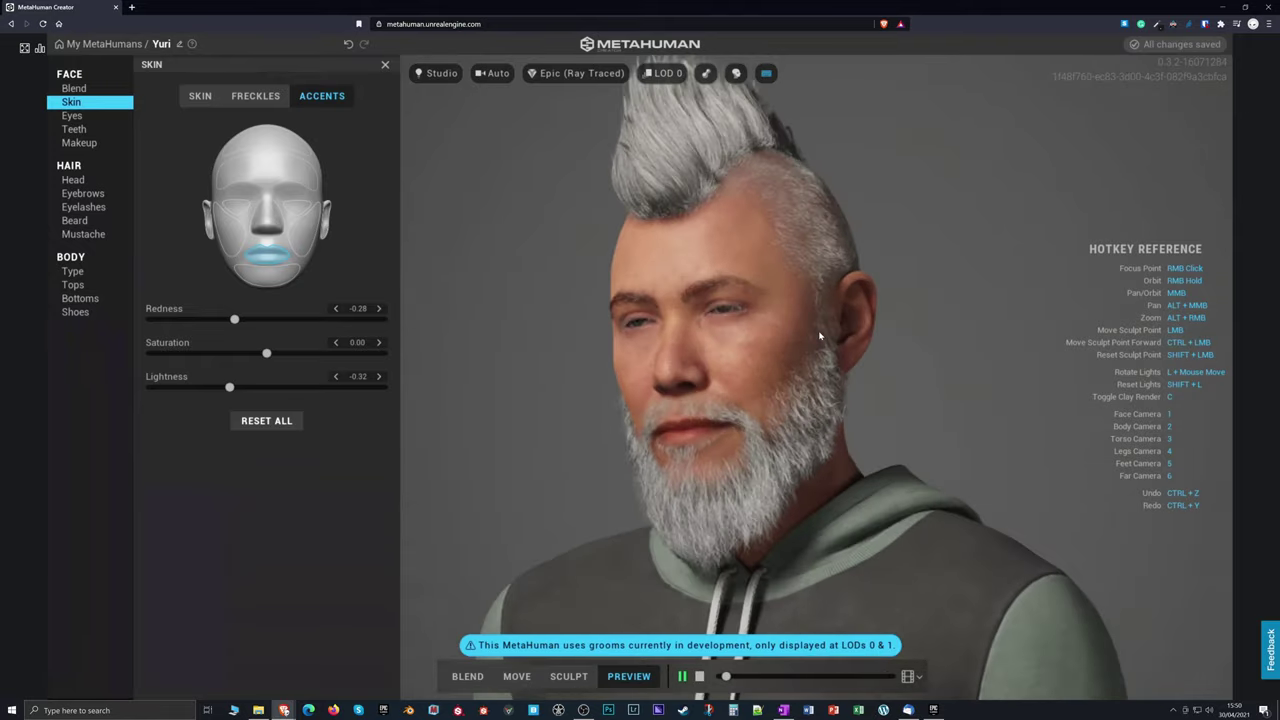
scroll(814, 379, "down", 2)
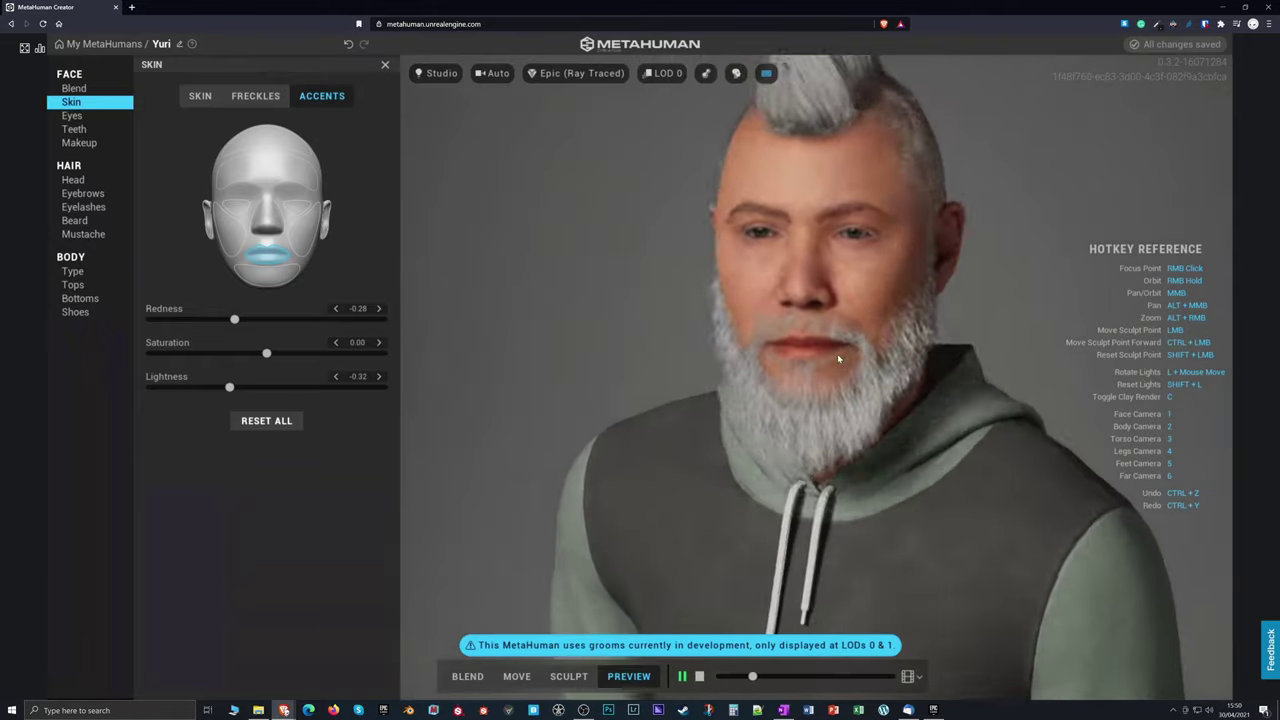